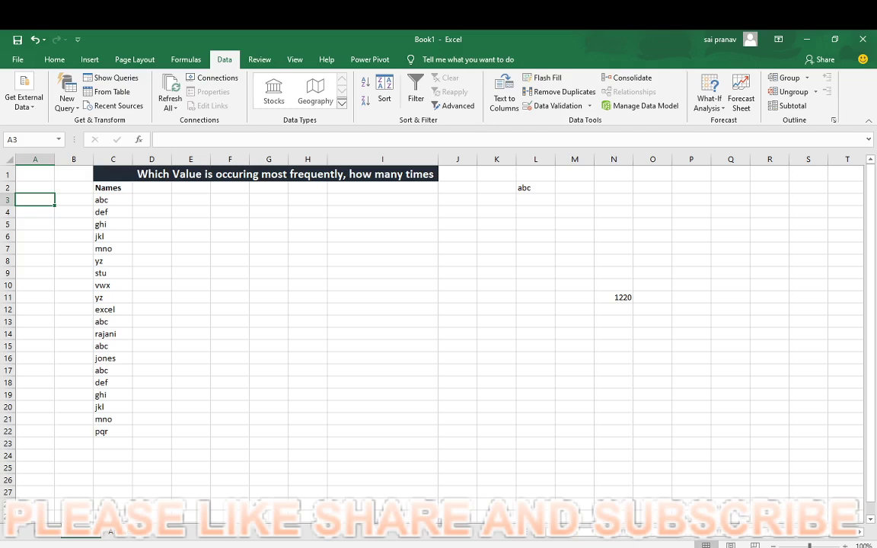
# Copy the C2:C22 names to H5 with Advanced Filter, without the unique-records option
pyautogui.press('Right')
pyautogui.press('Right')
pyautogui.press('Up')
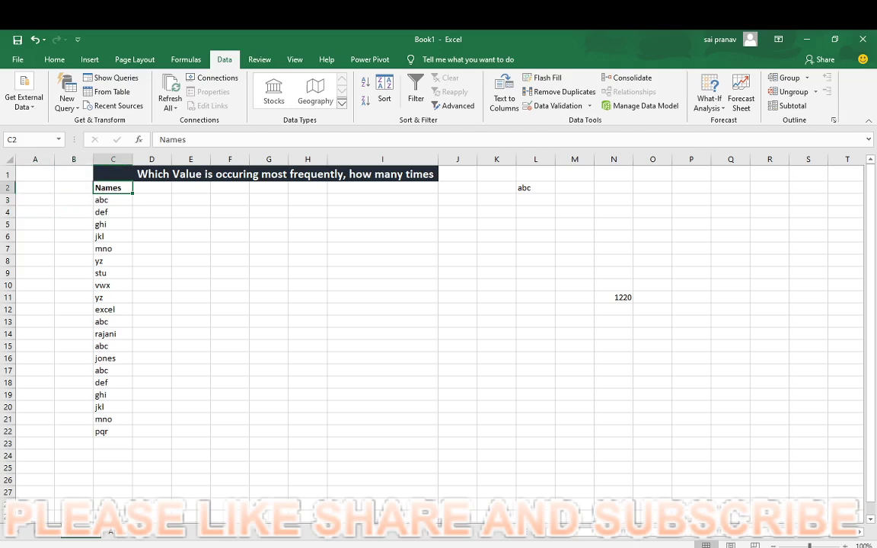
pyautogui.press('Down')
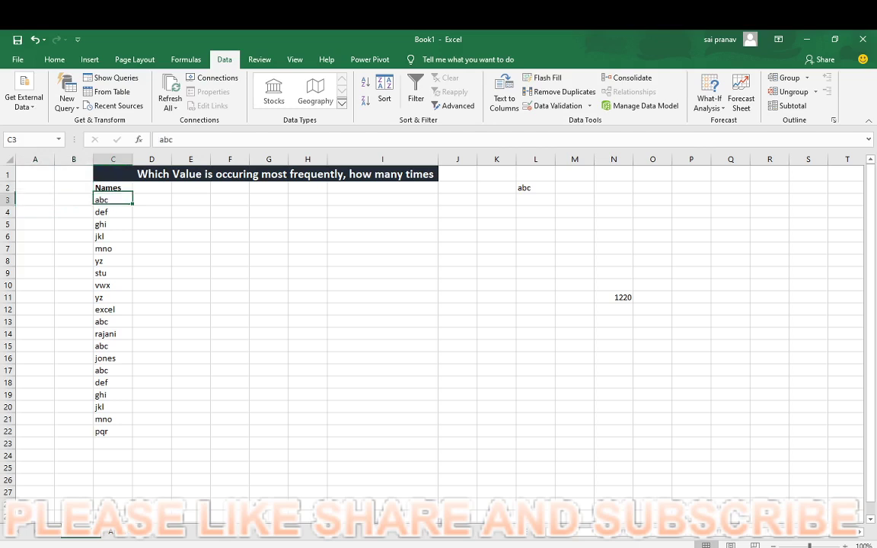
pyautogui.press('Up')
pyautogui.hotkey('ctrl', 'shift', 'Down')
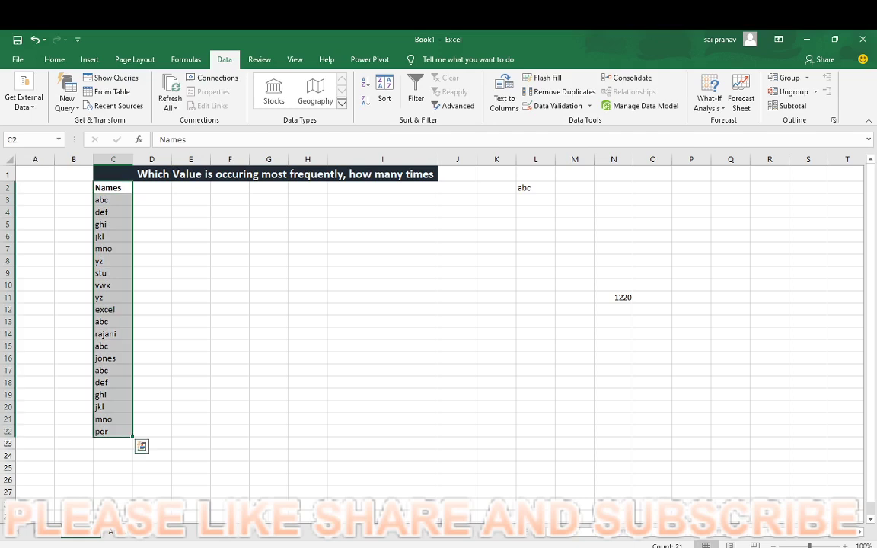
pyautogui.press('alt')
pyautogui.press('a')
pyautogui.press('q')
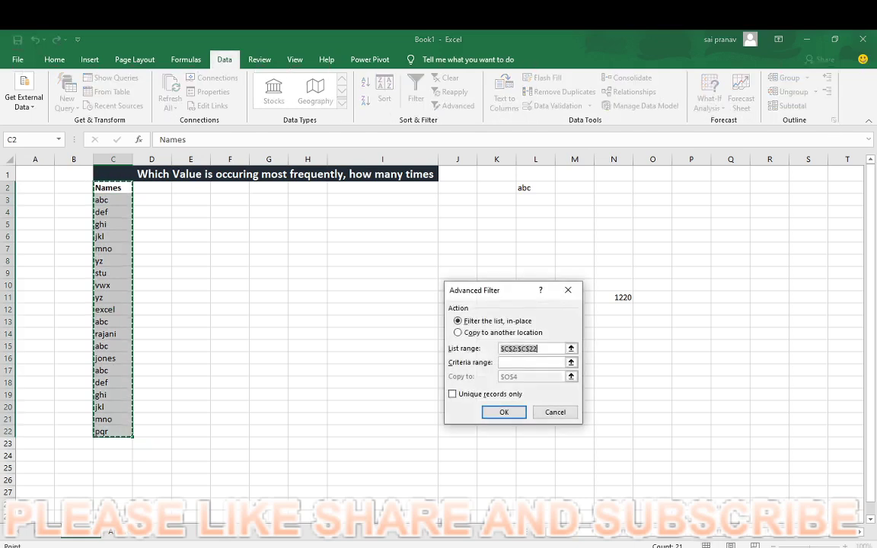
pyautogui.click(457, 333)
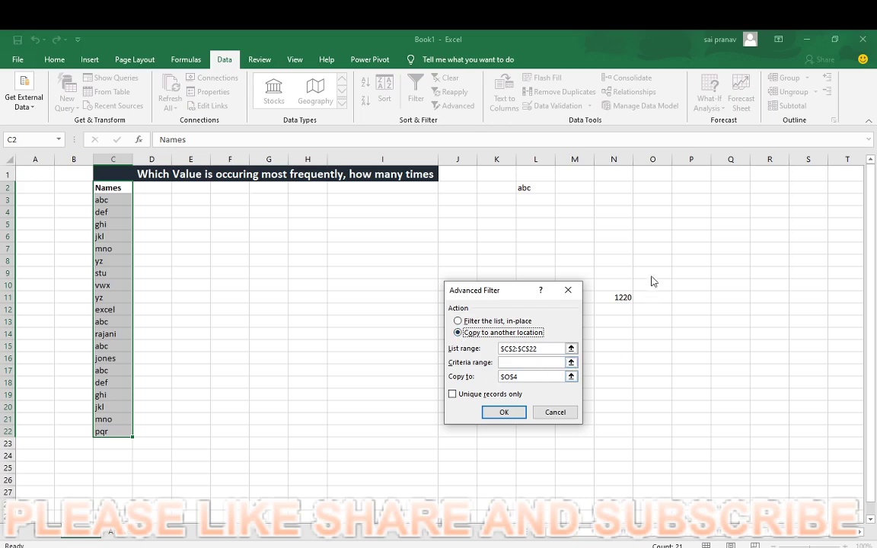
pyautogui.click(522, 377)
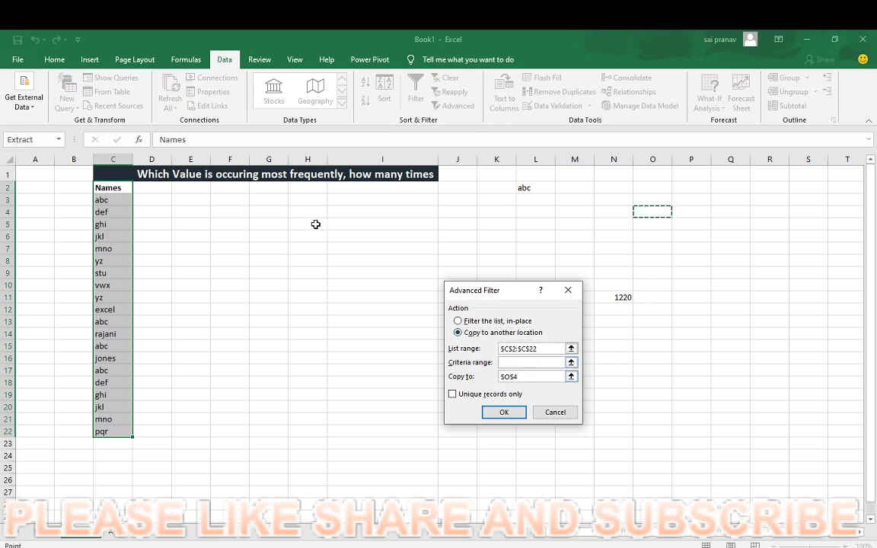
pyautogui.click(316, 224)
pyautogui.click(504, 413)
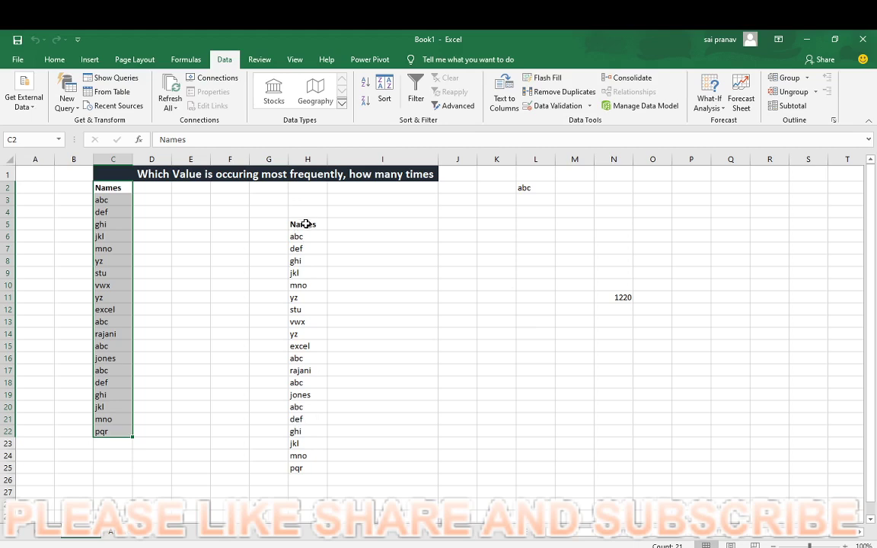
# Clear the copied names from column H and reselect C2:C22
pyautogui.moveTo(302, 223); pyautogui.dragTo(296, 467)
pyautogui.press('Delete')
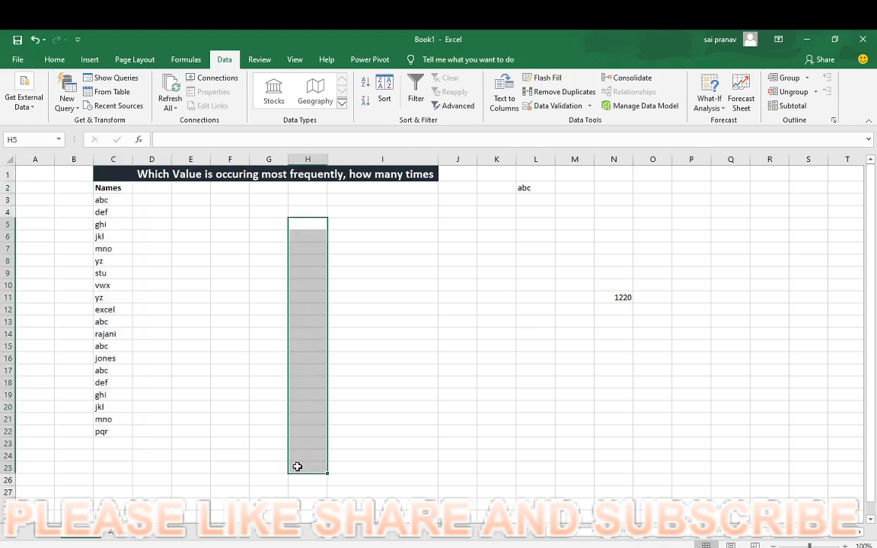
pyautogui.click(108, 191)
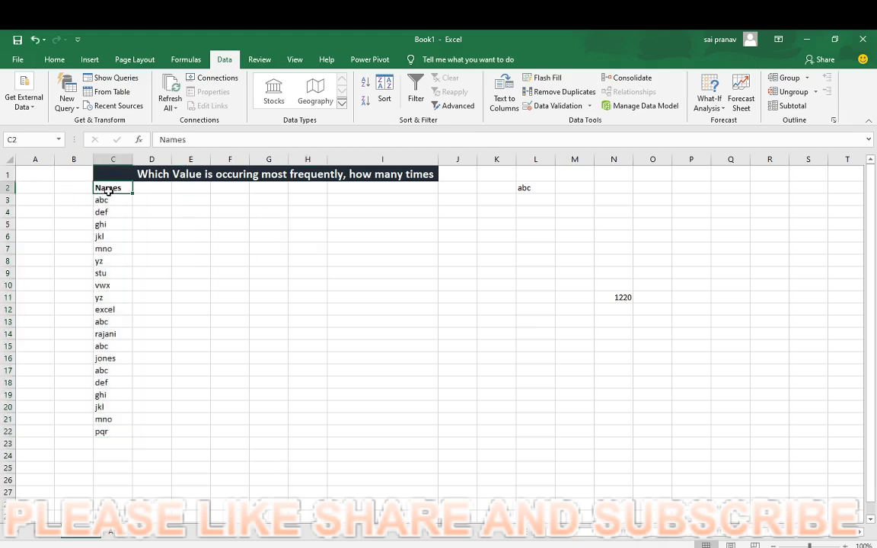
pyautogui.hotkey('ctrl', 'shift', 'Down')
# Rerun Advanced Filter, copying Unique records only to H5
pyautogui.press('alt')
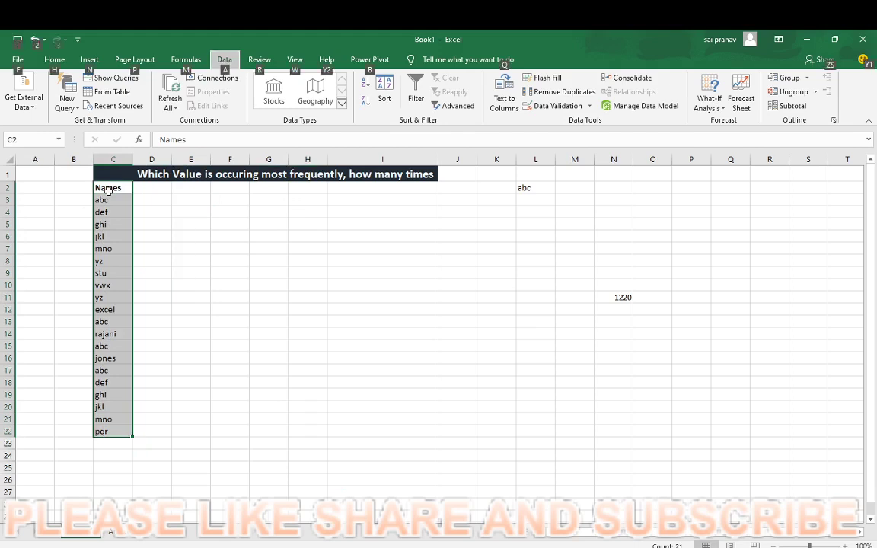
pyautogui.press('a')
pyautogui.press('q')
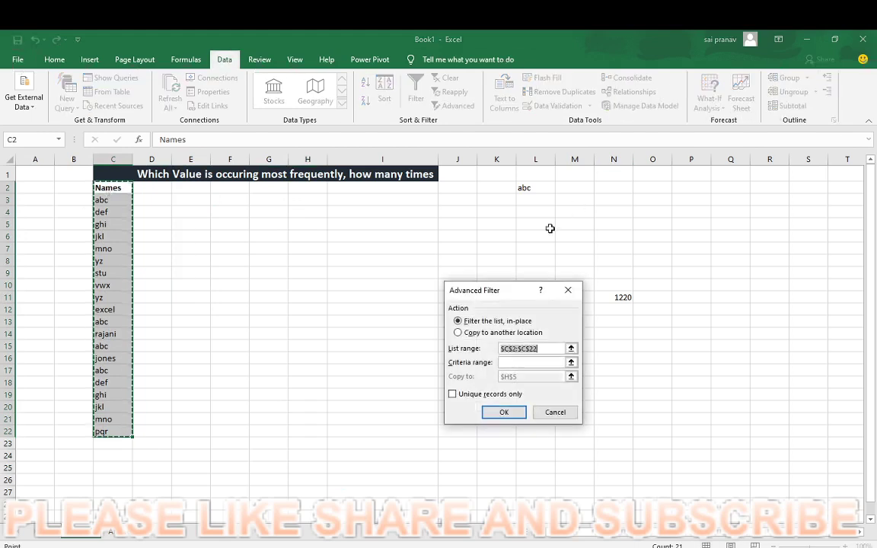
pyautogui.click(457, 333)
pyautogui.click(504, 376)
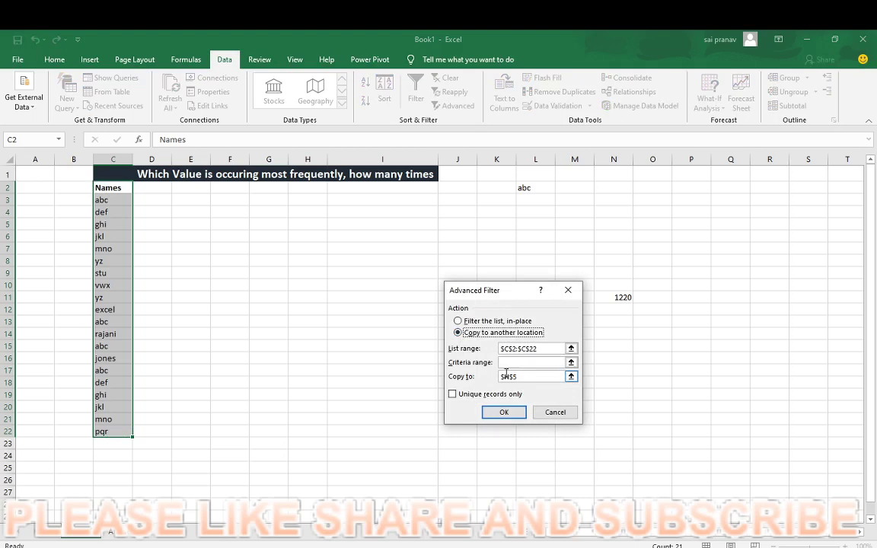
pyautogui.click(306, 223)
pyautogui.click(307, 225)
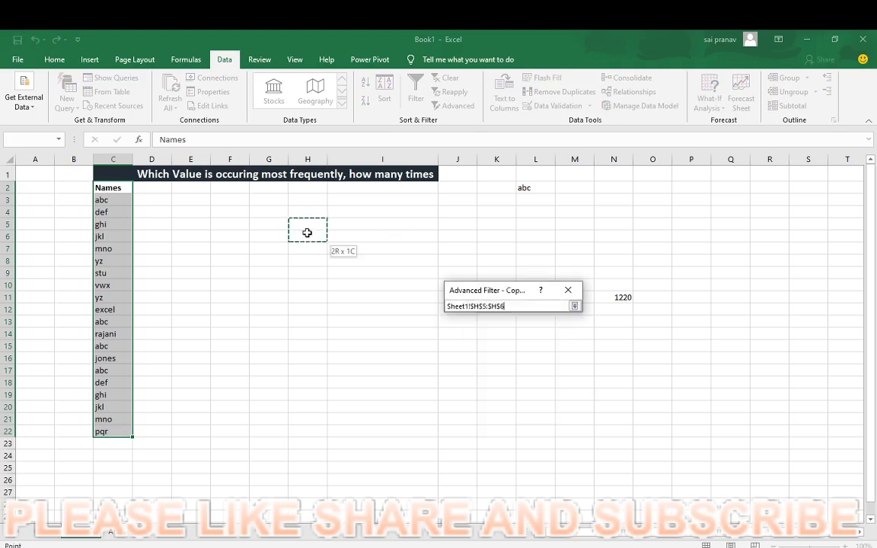
pyautogui.click(454, 394)
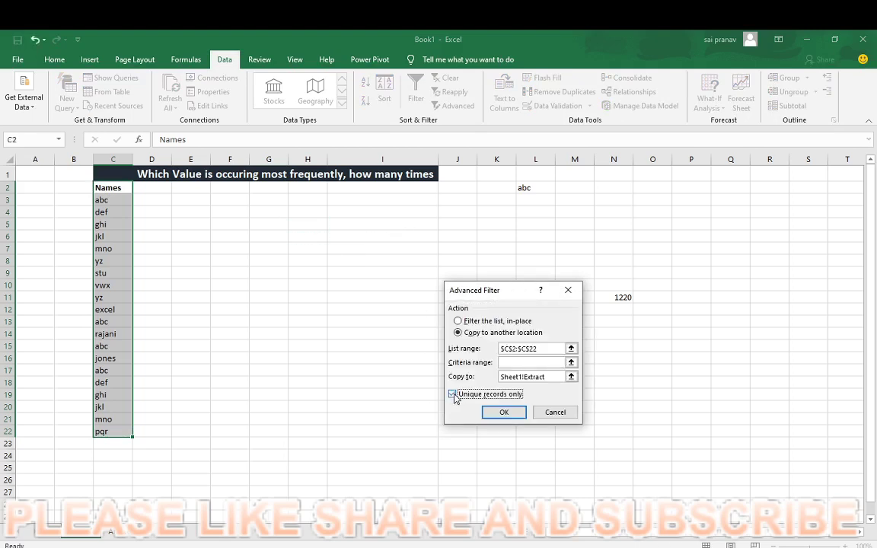
pyautogui.click(505, 412)
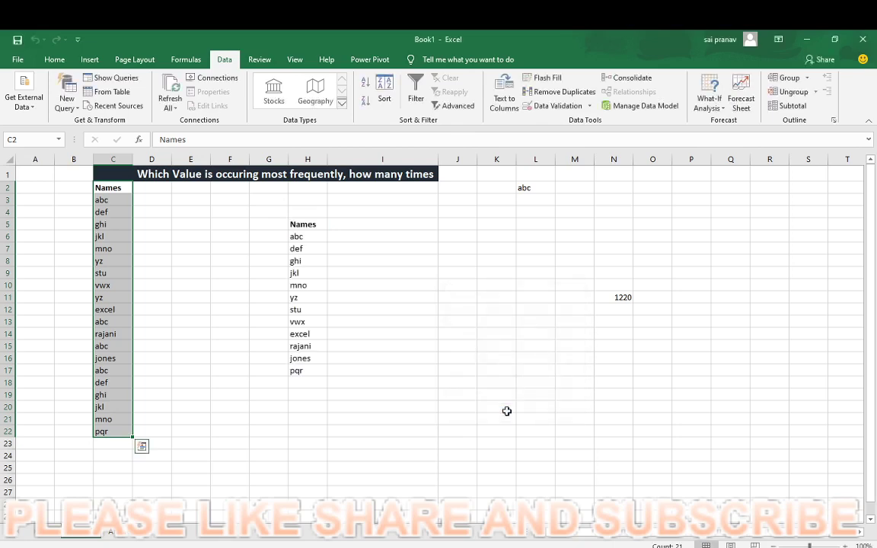
# Start a COUNTIF formula in I6 with the absolute range $C$3:$C$22
pyautogui.click(346, 238)
pyautogui.write('=')
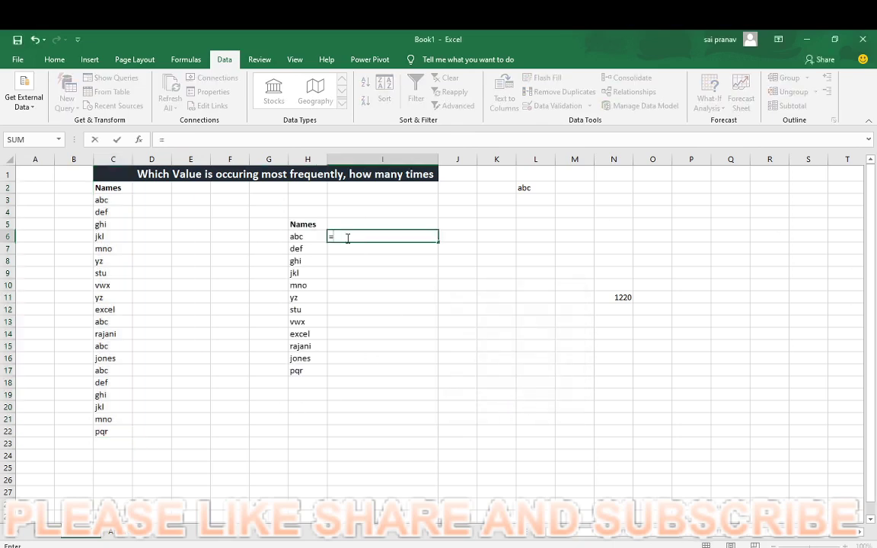
pyautogui.write('rajani')
pyautogui.press('BackSpace')
pyautogui.press('BackSpace')
pyautogui.press('BackSpace')
pyautogui.press('BackSpace')
pyautogui.press('BackSpace')
pyautogui.press('BackSpace')
pyautogui.write('coun')
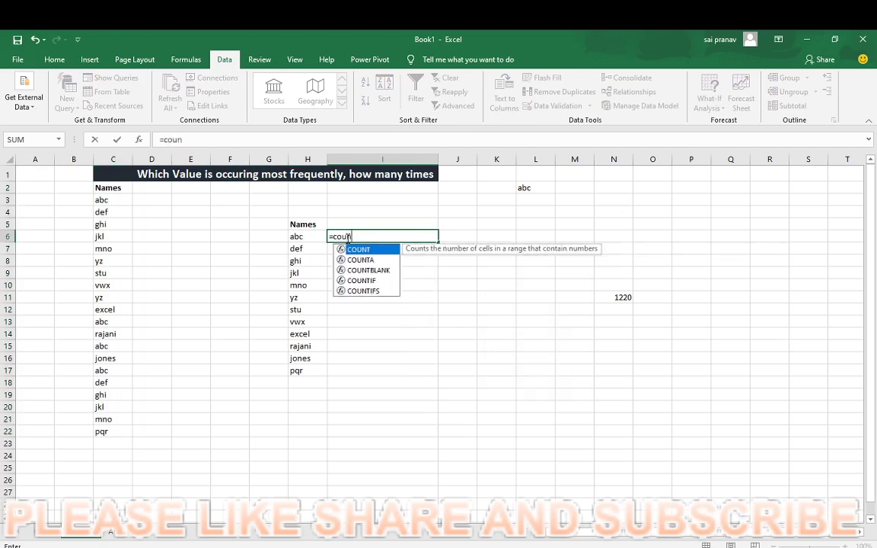
pyautogui.write('tif')
pyautogui.press('Tab')
pyautogui.press('Left')
pyautogui.press('Left')
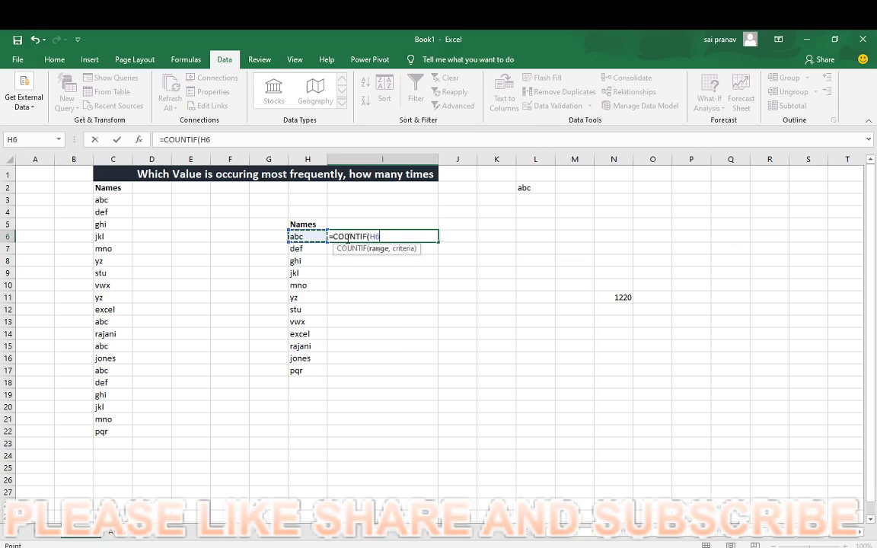
pyautogui.press('Left')
pyautogui.press('Left')
pyautogui.press('Left')
pyautogui.press('Left')
pyautogui.press('Up')
pyautogui.press('Up')
pyautogui.press('Up')
pyautogui.press('Up')
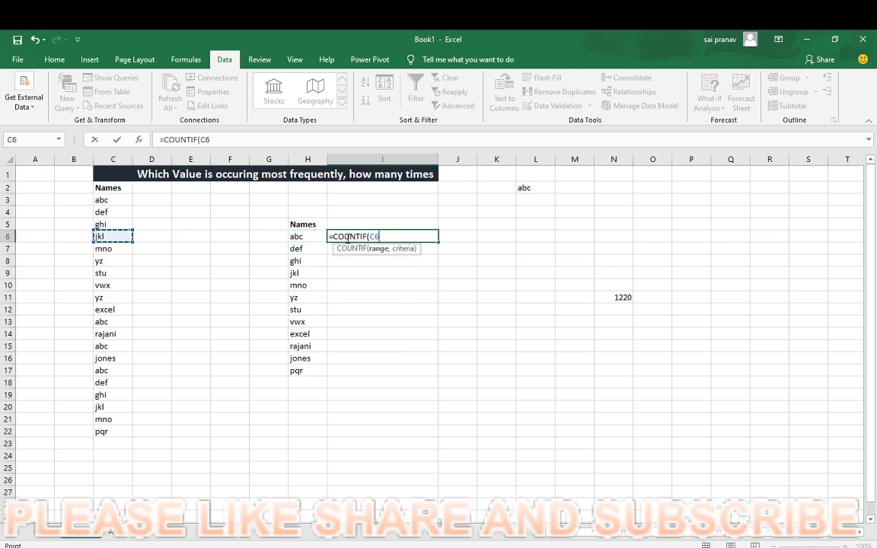
pyautogui.press('Down')
pyautogui.hotkey('ctrl', 'shift', 'Down')
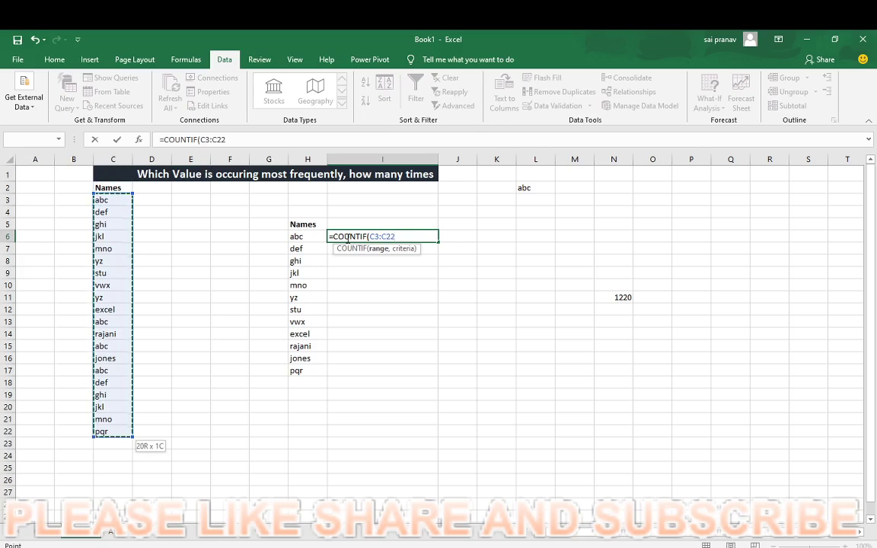
pyautogui.press('F4')
# Finish the formula with H6 as criteria and fill it down to I17
pyautogui.write(',')
pyautogui.press('Left')
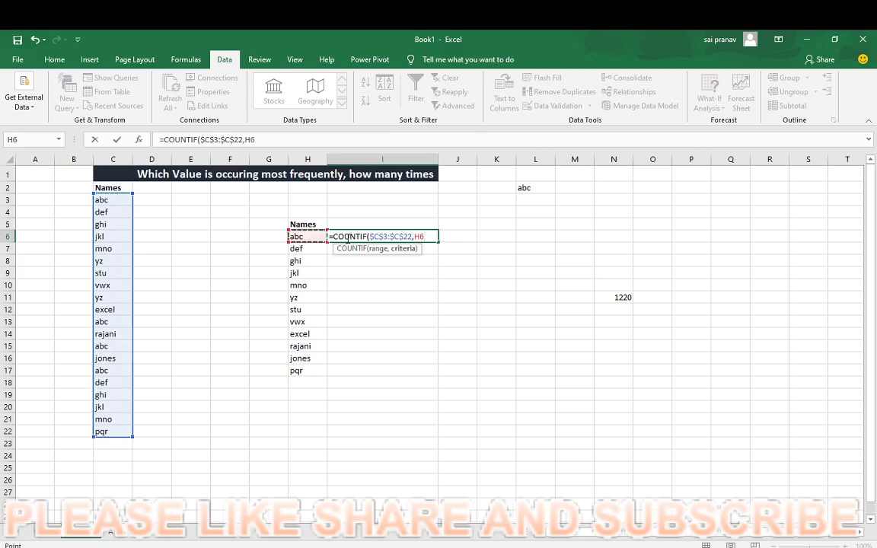
pyautogui.write(')')
pyautogui.hotkey('ctrl', 'Return')
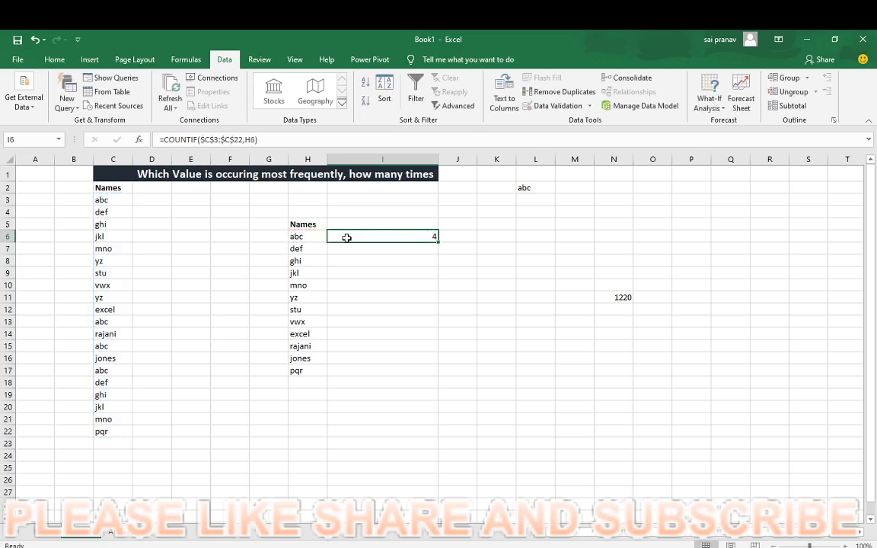
pyautogui.doubleClick(438, 242)
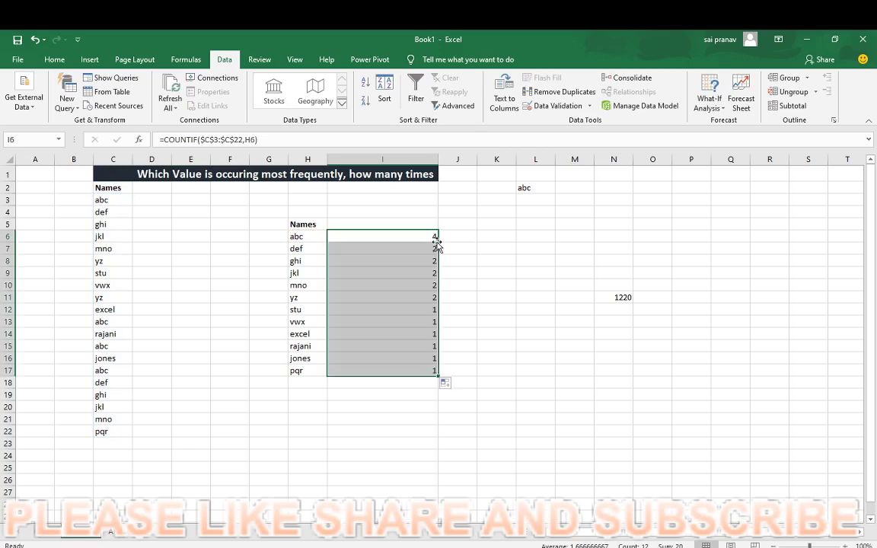
# Enter a first =MAX(I6) attempt in J6, then return to J6
pyautogui.click(476, 236)
pyautogui.write('=max(')
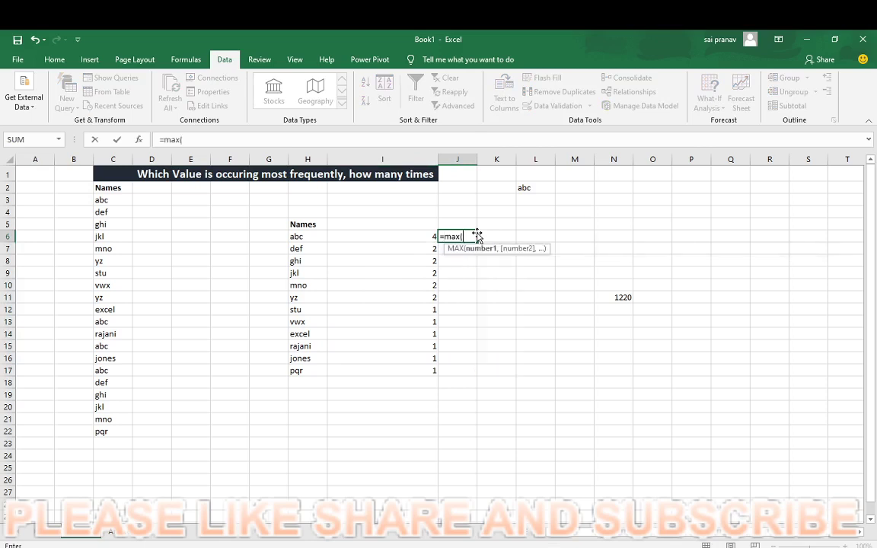
pyautogui.press('Left')
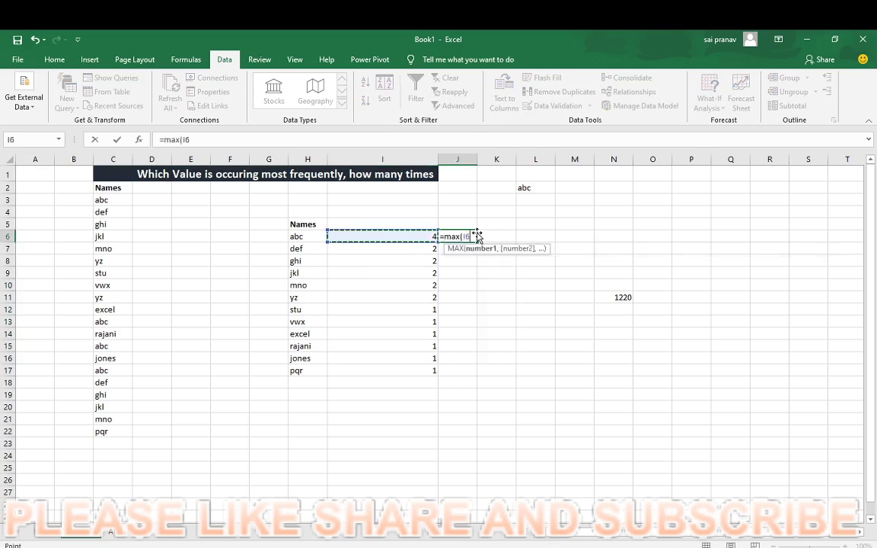
pyautogui.write(')')
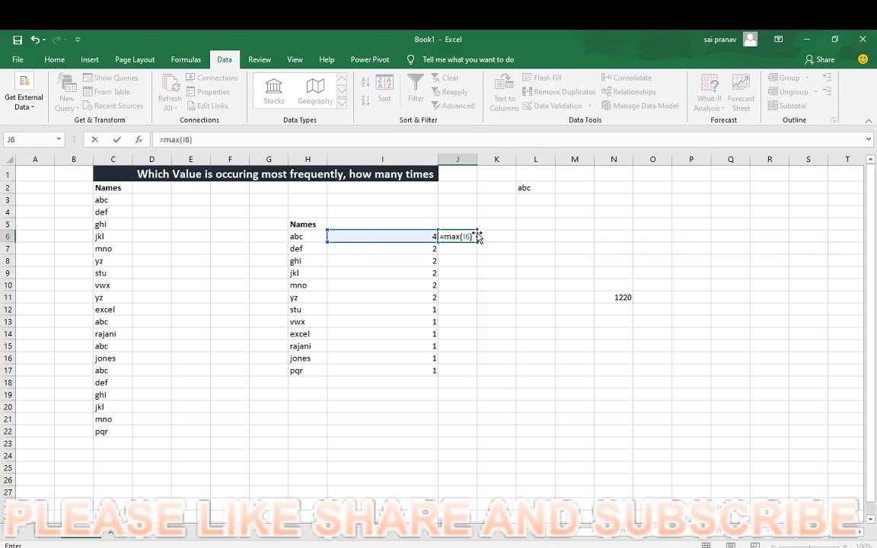
pyautogui.press('BackSpace')
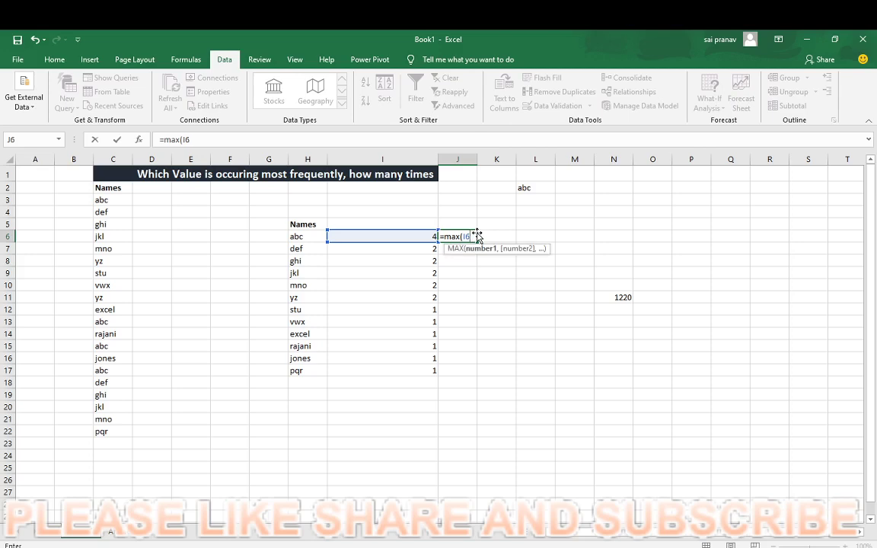
pyautogui.hotkey('ctrl', 'Return')
pyautogui.hotkey('ctrl', 'shift', 'Down')
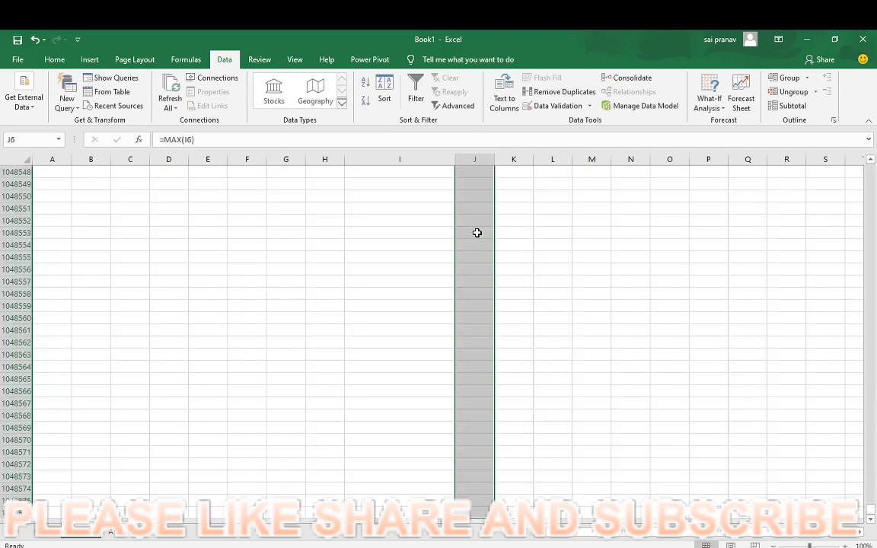
pyautogui.hotkey('ctrl', 'Up')
pyautogui.press('Down')
pyautogui.press('Down')
pyautogui.press('Down')
pyautogui.press('Down')
pyautogui.press('Down')
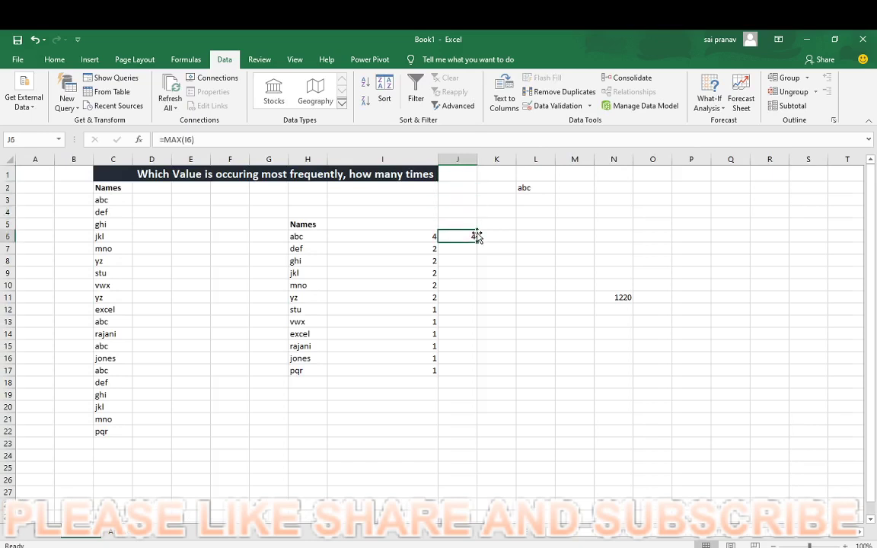
# Re-enter J6 as =MAX(I6:I17), which returns 4
pyautogui.write('=max(')
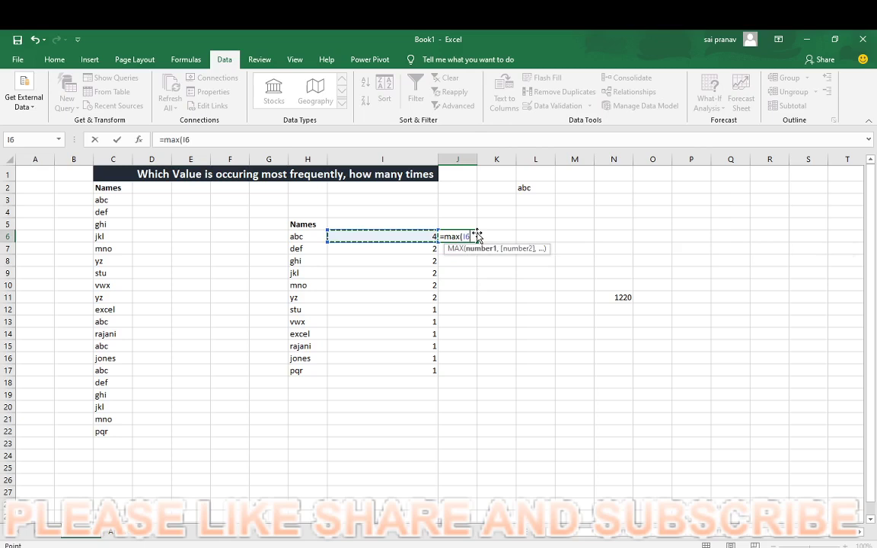
pyautogui.press('Left')
pyautogui.hotkey('ctrl', 'shift', 'Down')
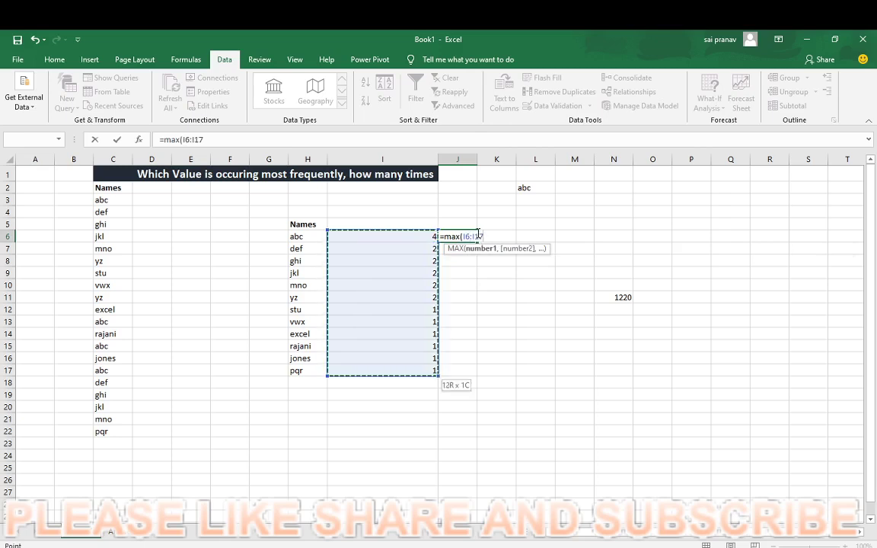
pyautogui.write(')')
pyautogui.hotkey('ctrl', 'Return')
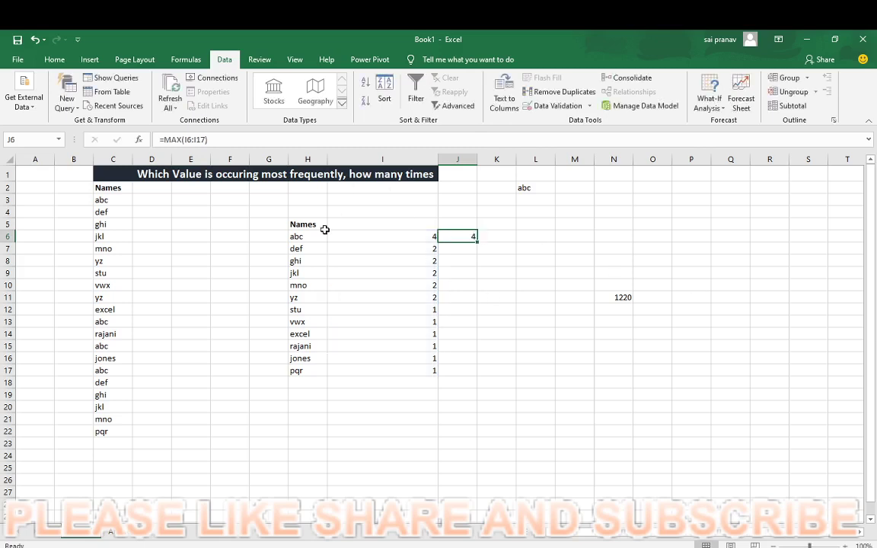
pyautogui.click(303, 237)
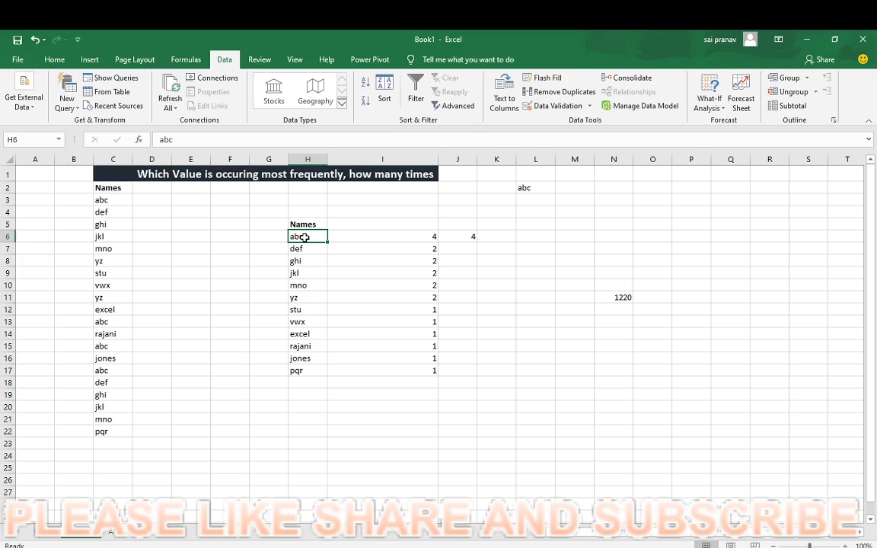
# Type =COUNTIF(C3:C22,C3:C22) in G3, preview its count array with F9, then restore it
pyautogui.click(254, 204)
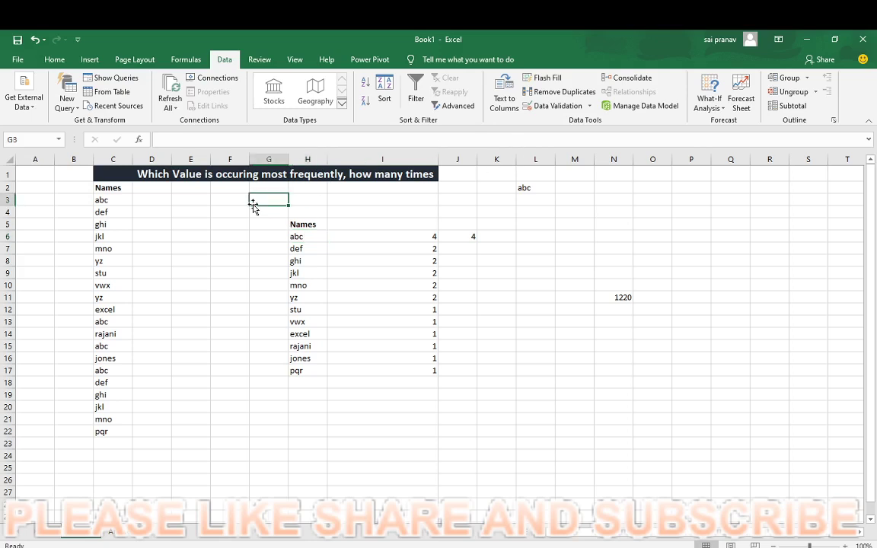
pyautogui.write('=')
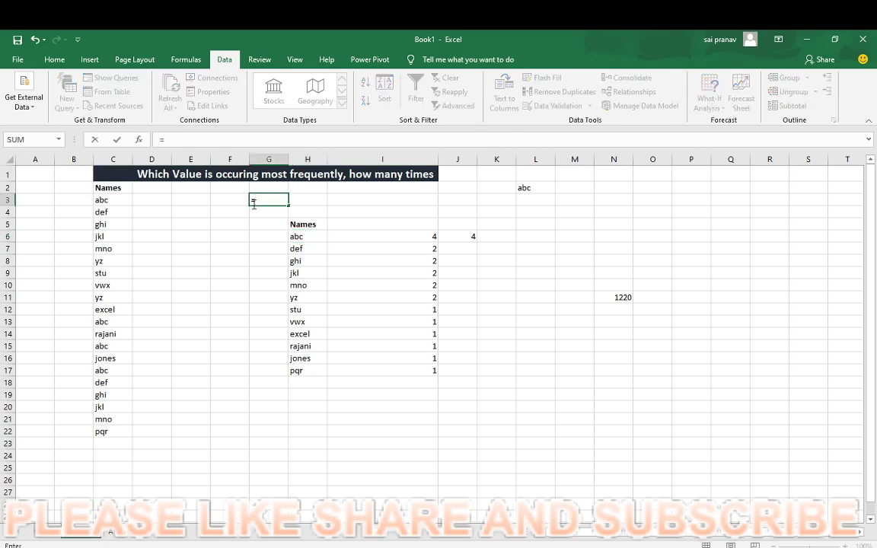
pyautogui.write('countif(')
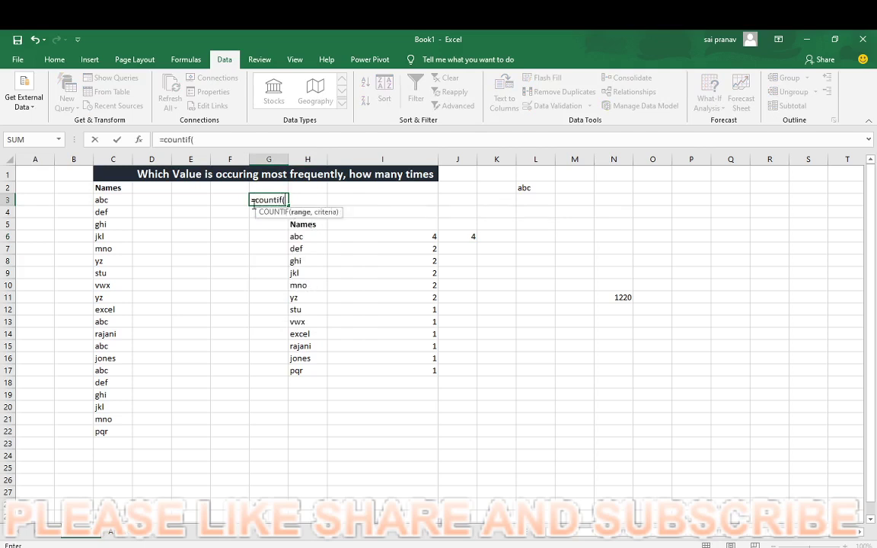
pyautogui.press('Left')
pyautogui.press('Left')
pyautogui.press('Left')
pyautogui.press('Left')
pyautogui.hotkey('ctrl', 'shift', 'Down')
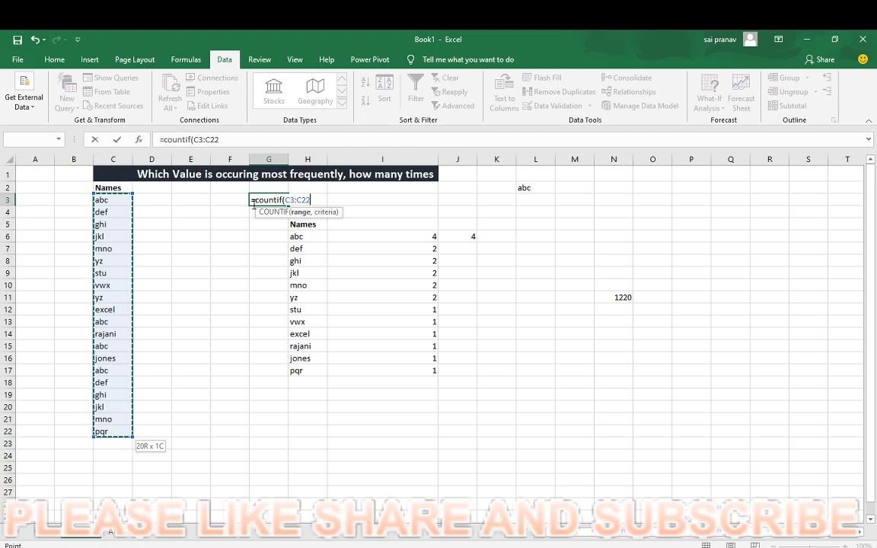
pyautogui.write(',')
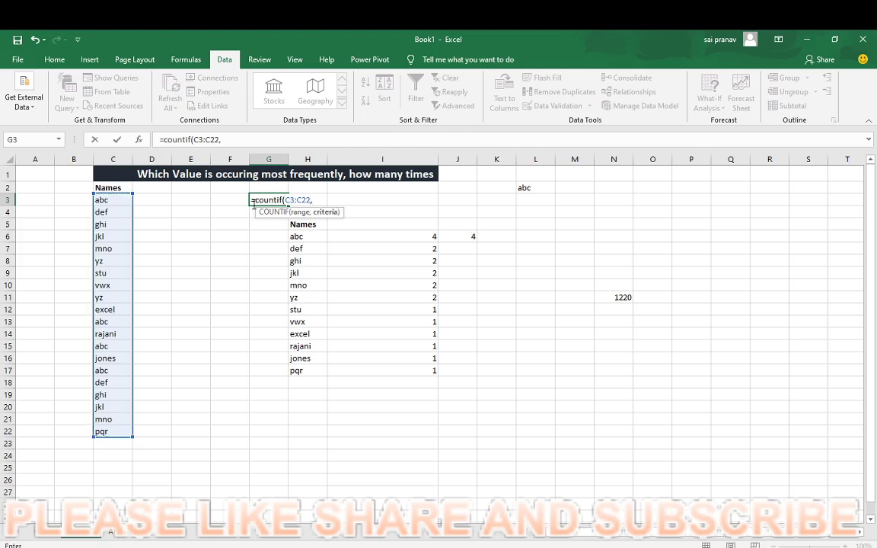
pyautogui.press('Left')
pyautogui.press('Left')
pyautogui.press('Left')
pyautogui.press('Left')
pyautogui.hotkey('ctrl', 'shift', 'Down')
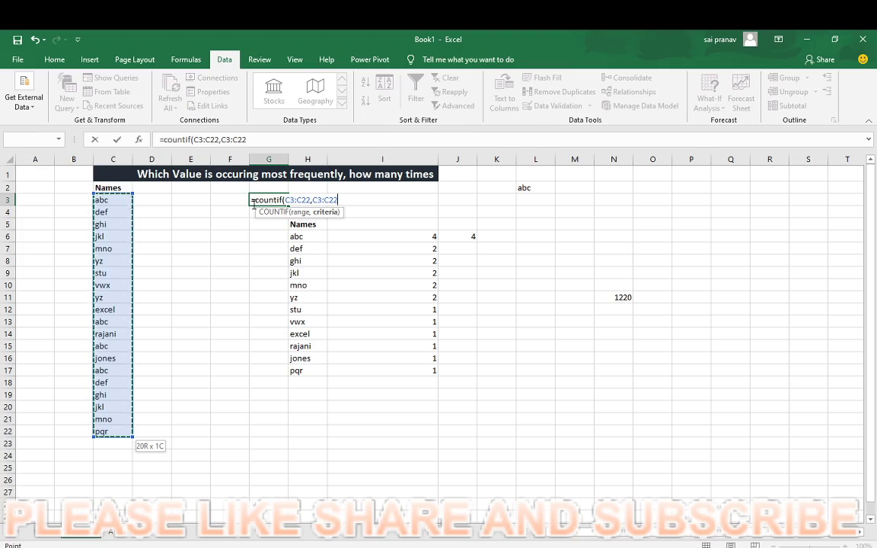
pyautogui.write(')')
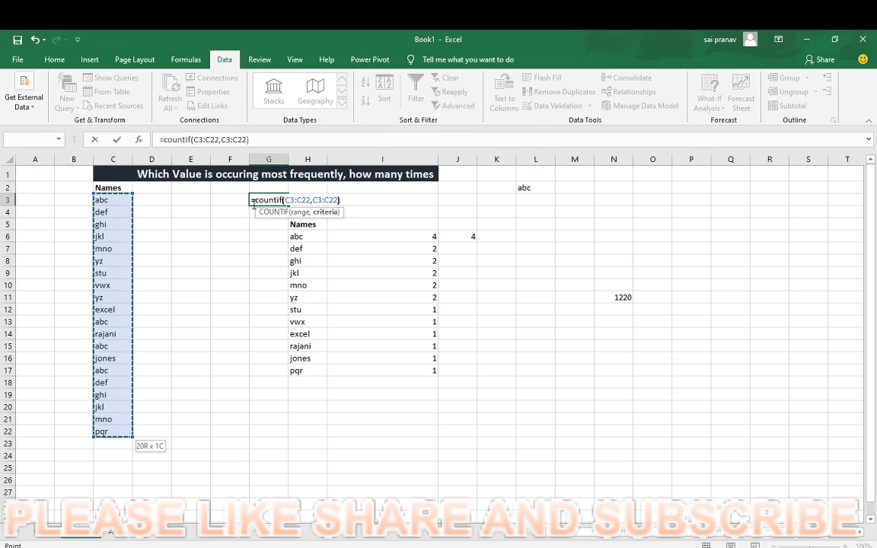
pyautogui.press('F9')
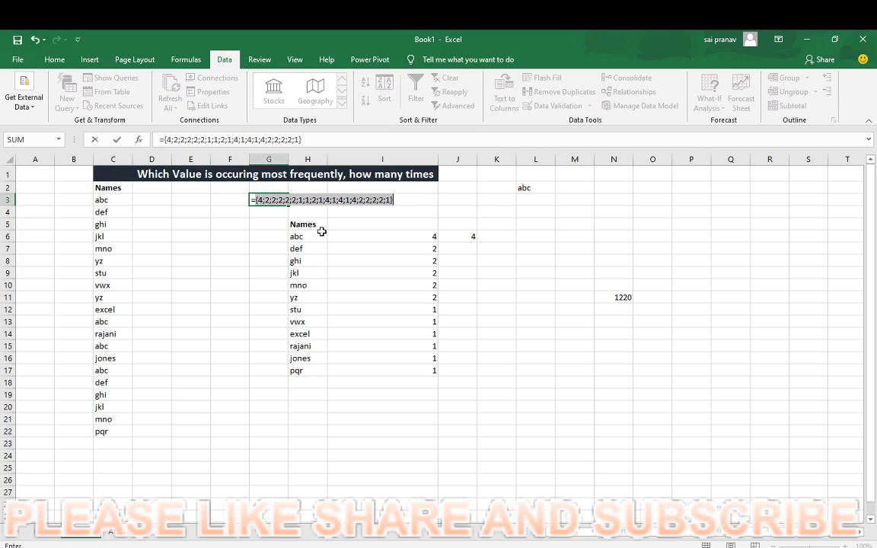
pyautogui.hotkey('ctrl', 'z')
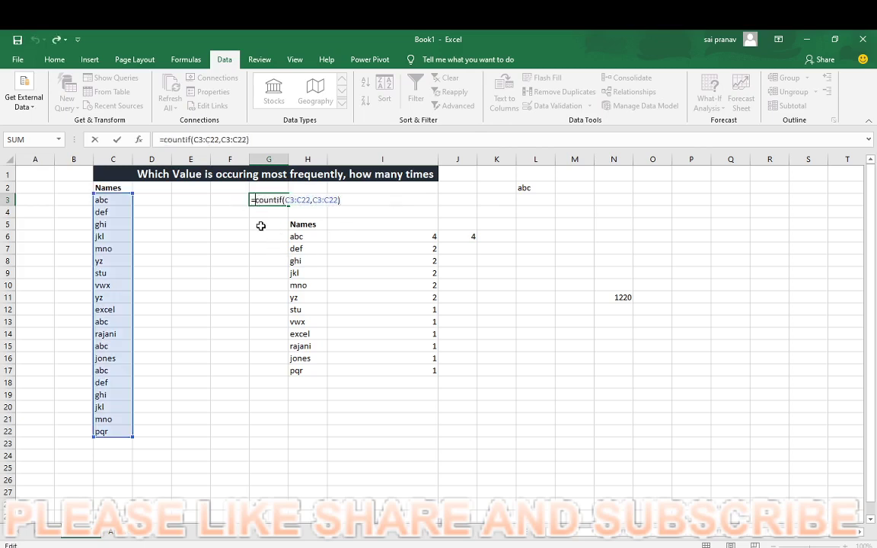
# Wrap the formula as =MAX(COUNTIF(C3:C22,C3:C22)), confirm it evaluates to 4, then restore it
pyautogui.write('max(')
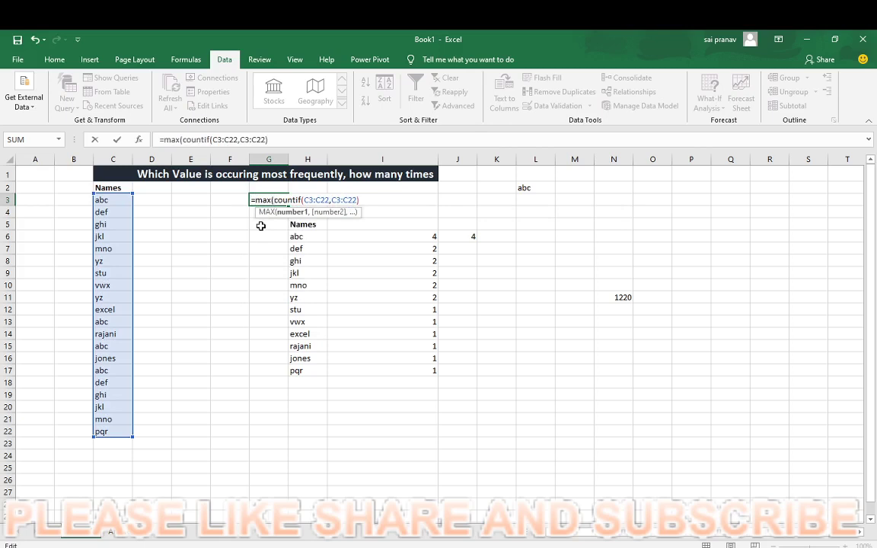
pyautogui.click(369, 202)
pyautogui.write(')')
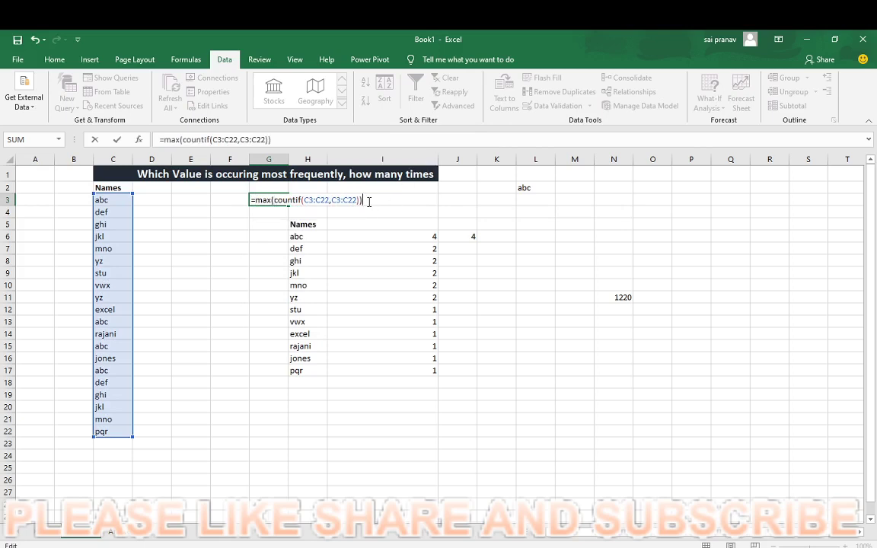
pyautogui.press('F9')
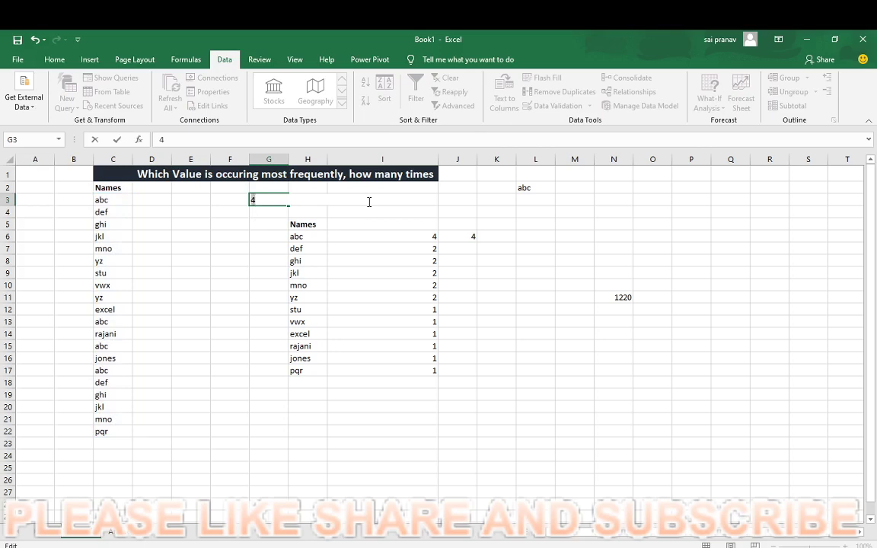
pyautogui.hotkey('ctrl', 'z')
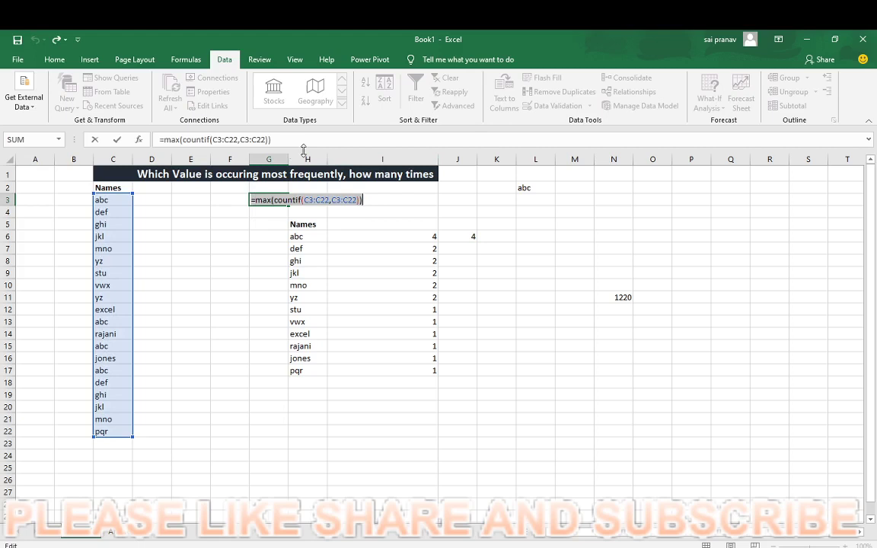
# Select the COUNTIF part of G3's formula, then place the cursor at the formula's start
pyautogui.click(254, 200)
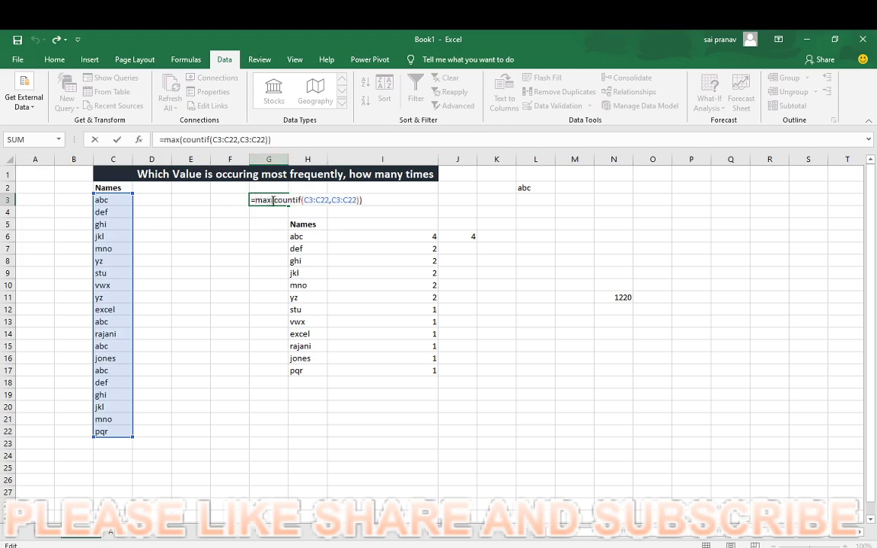
pyautogui.click(274, 201)
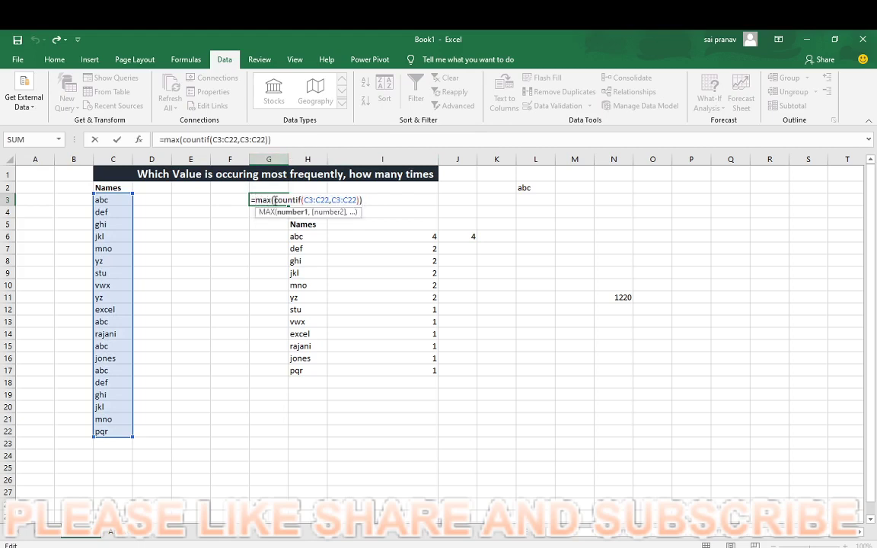
pyautogui.moveTo(275, 201); pyautogui.dragTo(360, 199)
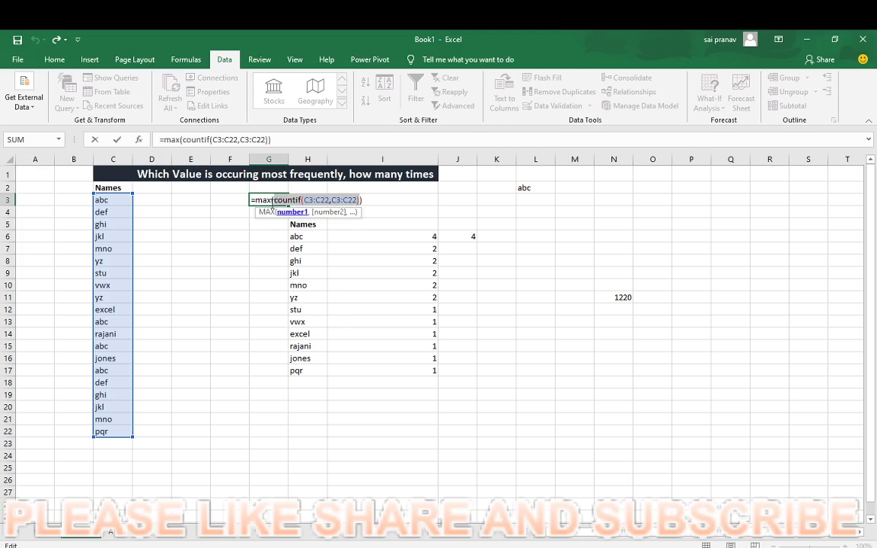
pyautogui.click(252, 199)
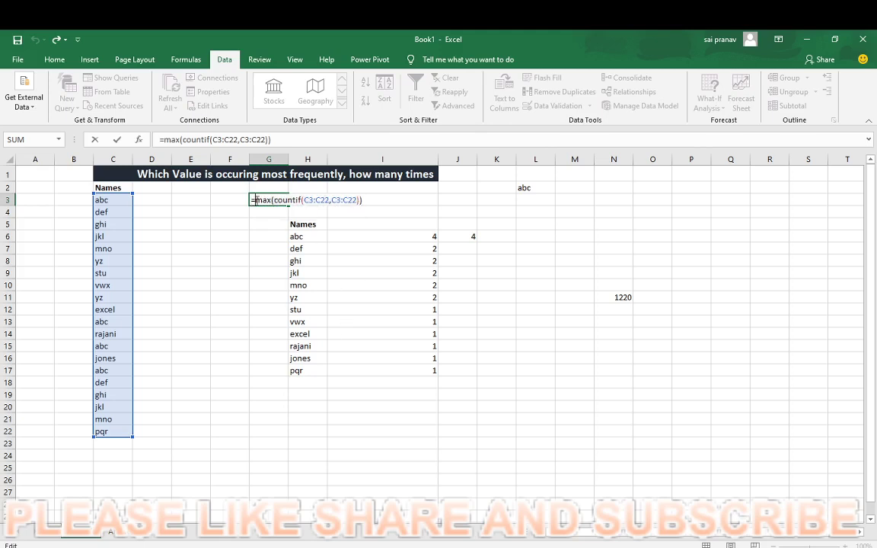
# Wrap MAX(COUNTIF(C3:C22,C3:C22)) in MATCH as its lookup value
pyautogui.write('match(')
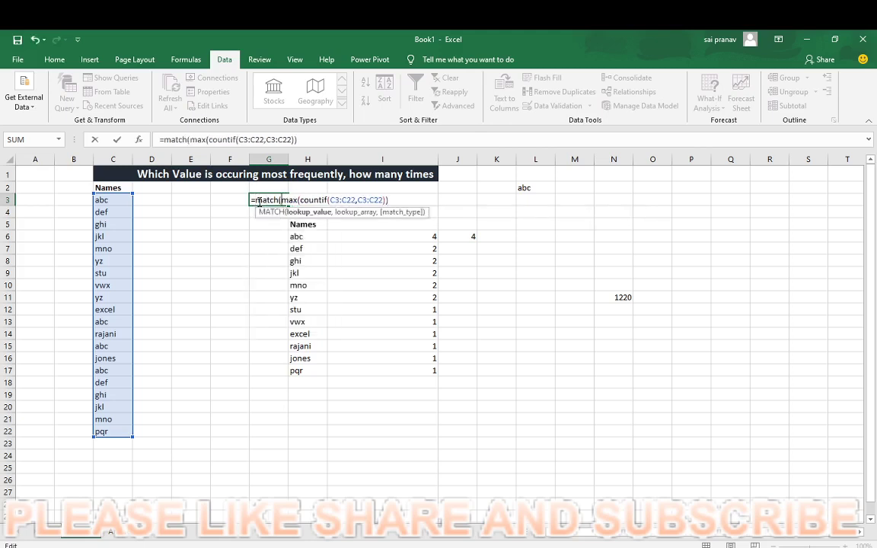
pyautogui.click(313, 212)
pyautogui.hotkey('ctrl', 'c')
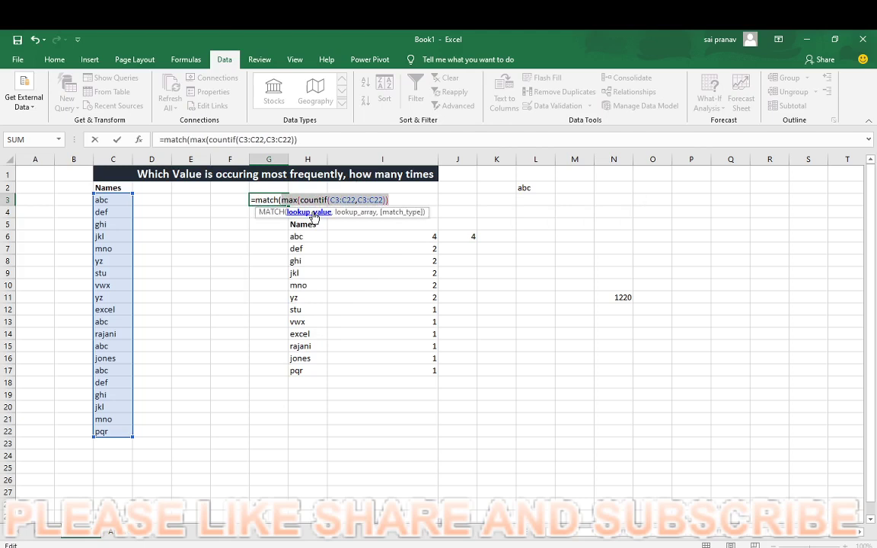
pyautogui.write('4')
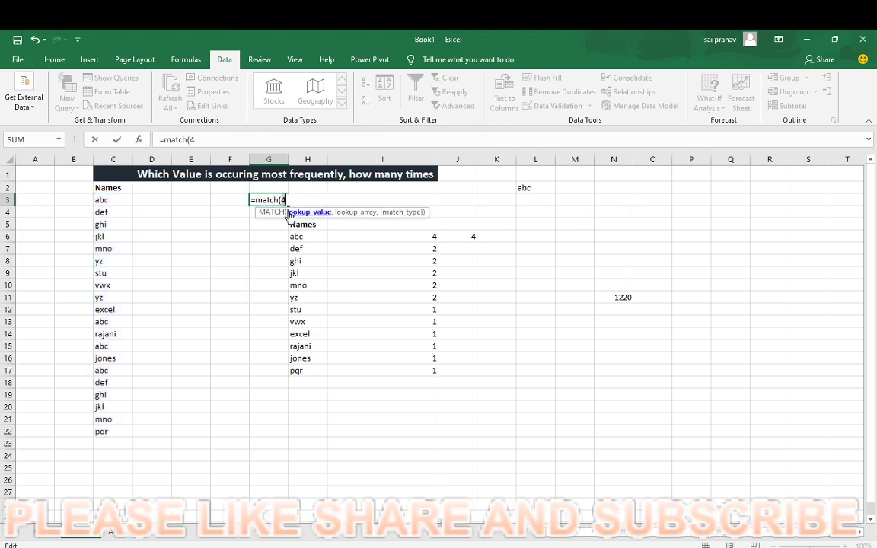
pyautogui.hotkey('ctrl', 'z')
pyautogui.click(397, 200)
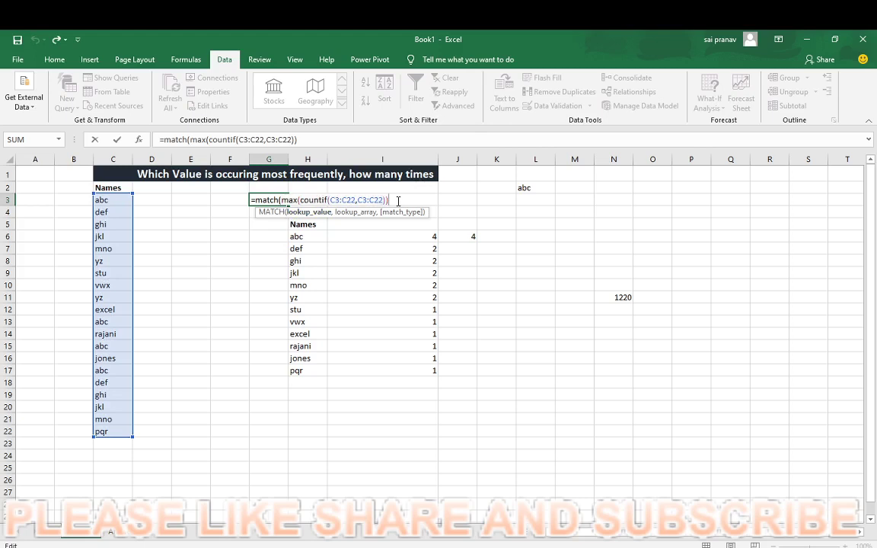
# Add the COUNTIF array and match type 0, preview position 1, and restore the formula
pyautogui.write(',')
pyautogui.hotkey('ctrl', 'v')
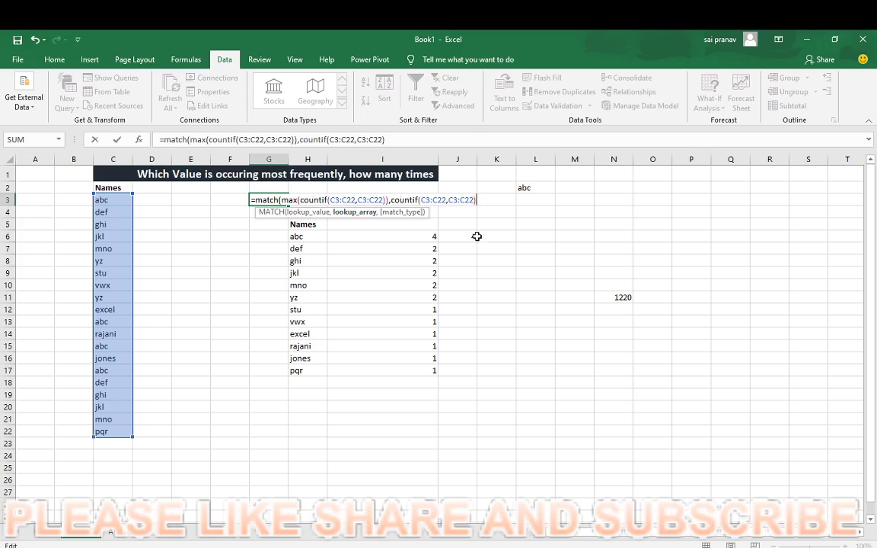
pyautogui.write(',0)')
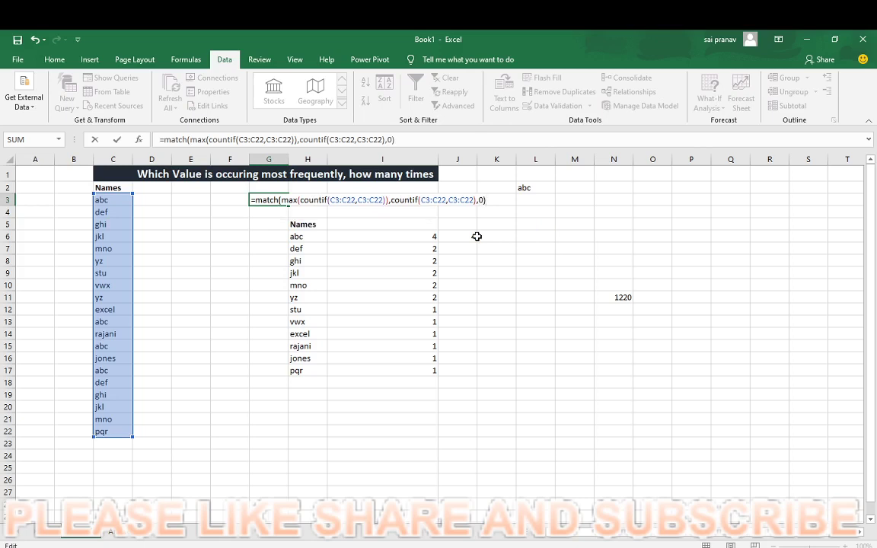
pyautogui.press('F9')
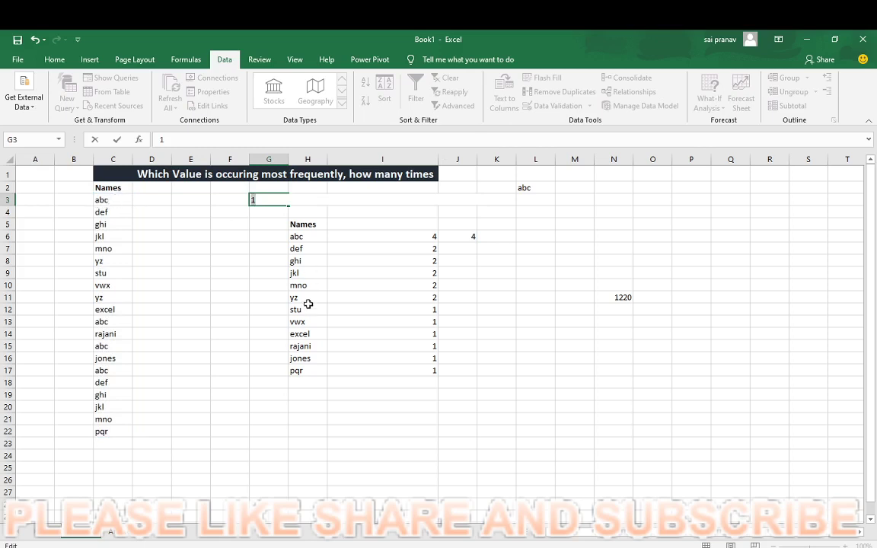
pyautogui.press('BackSpace')
pyautogui.write('=match(max(countif(C3:C22,C3:C22)),countif(C3:C22,C3:C22),0)')
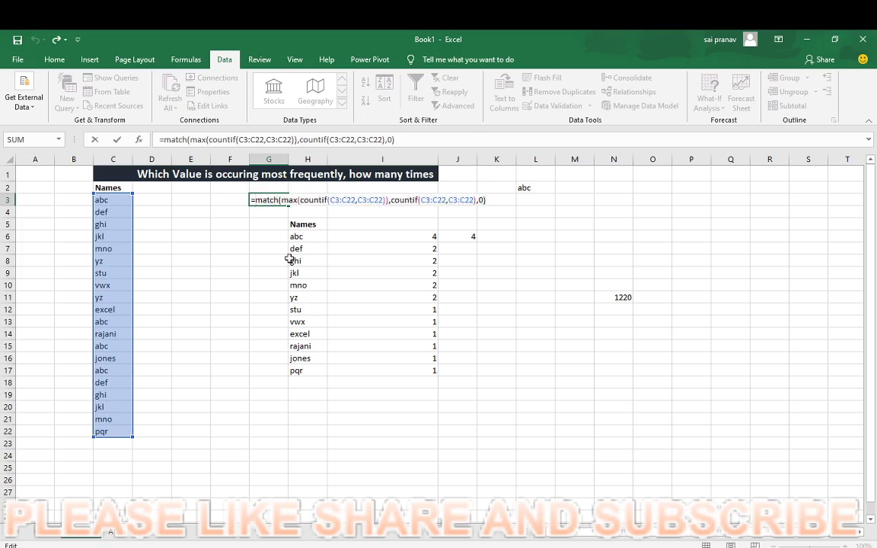
# Wrap the MATCH formula in INDEX( ) and dismiss the too-few-arguments warning
pyautogui.write('index')
pyautogui.press('alt')
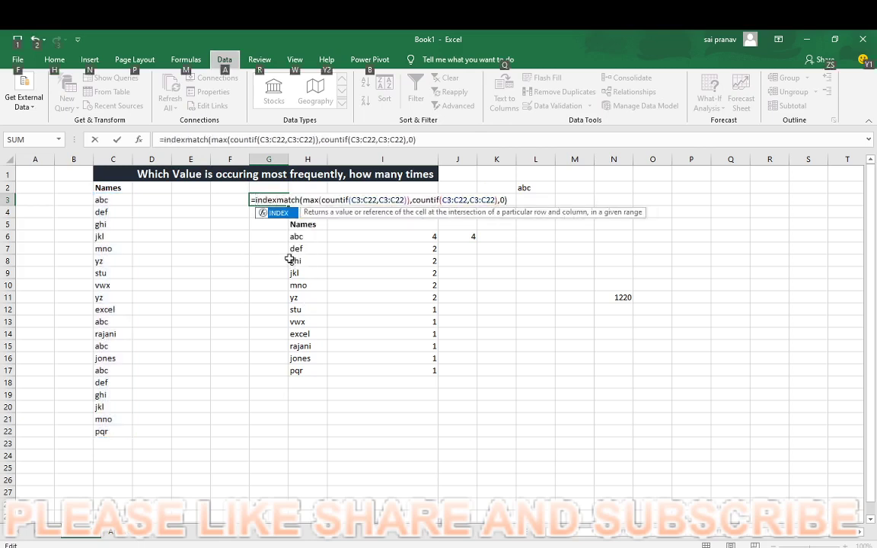
pyautogui.press('alt')
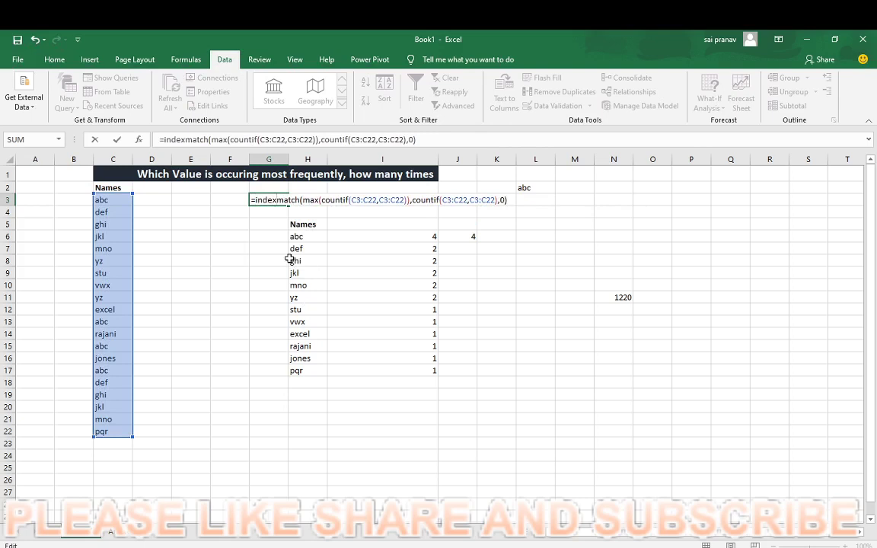
pyautogui.write('(')
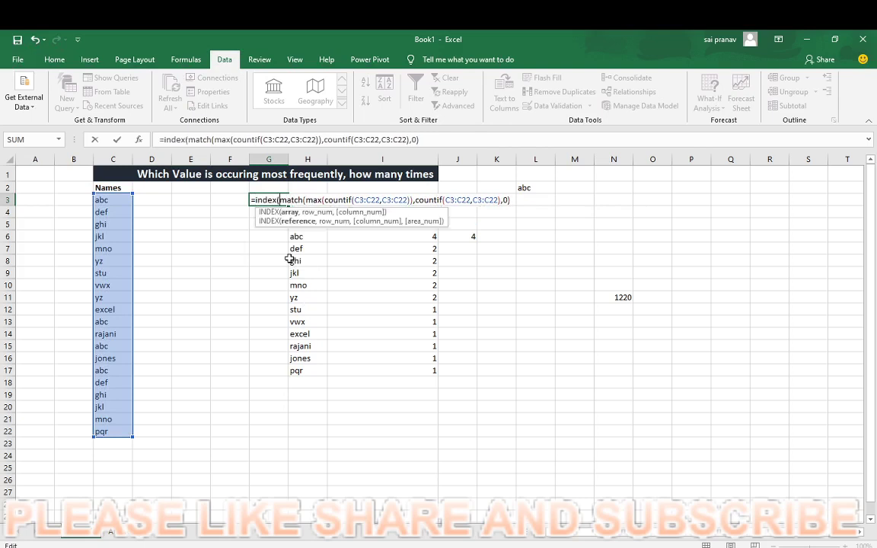
pyautogui.click(515, 200)
pyautogui.write(')')
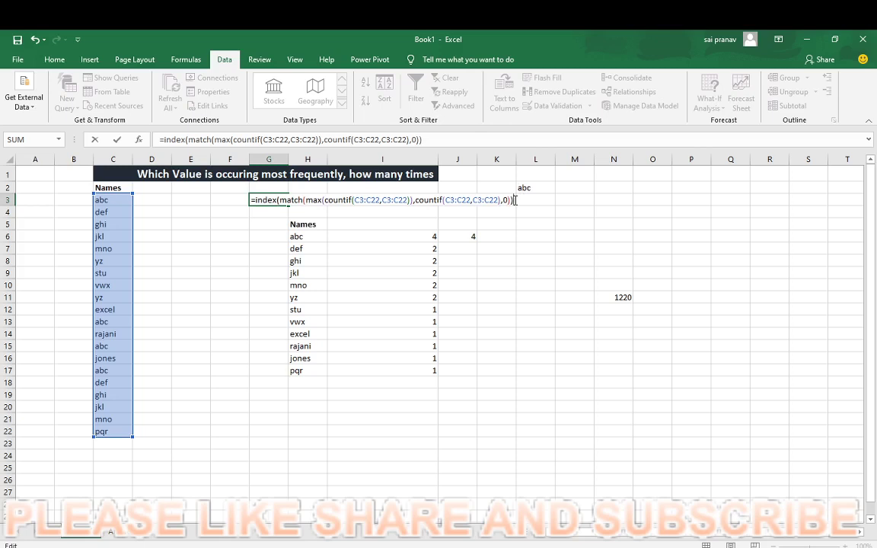
pyautogui.press('Return')
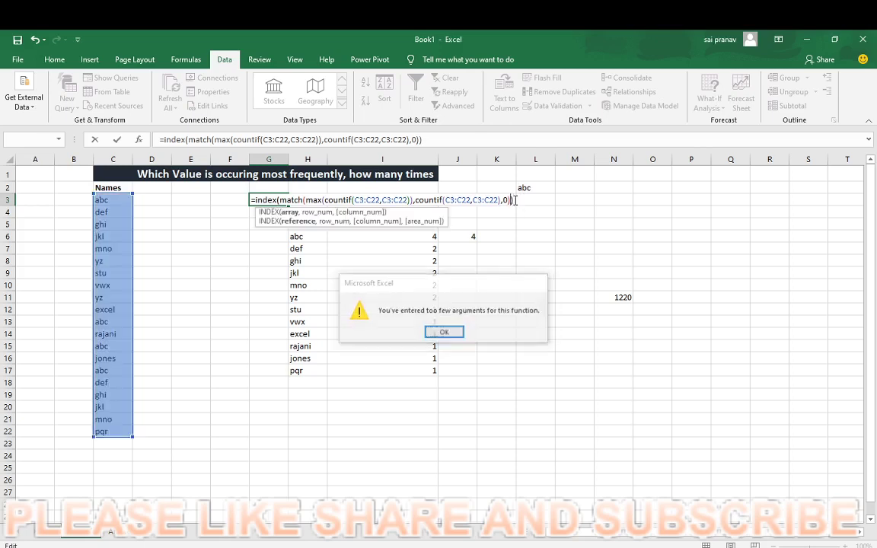
pyautogui.press('Return')
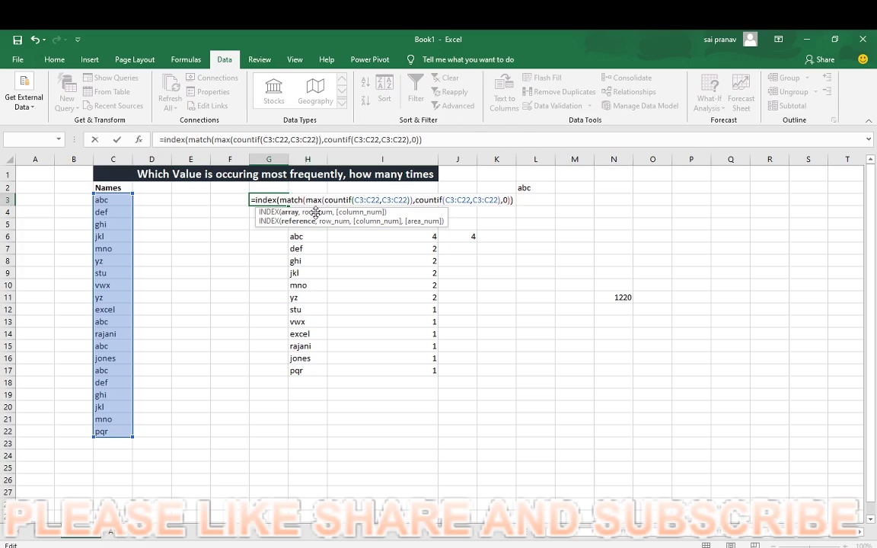
# Insert C3:C22 as INDEX's array before MATCH and commit G3, which shows #N/A
pyautogui.click(287, 212)
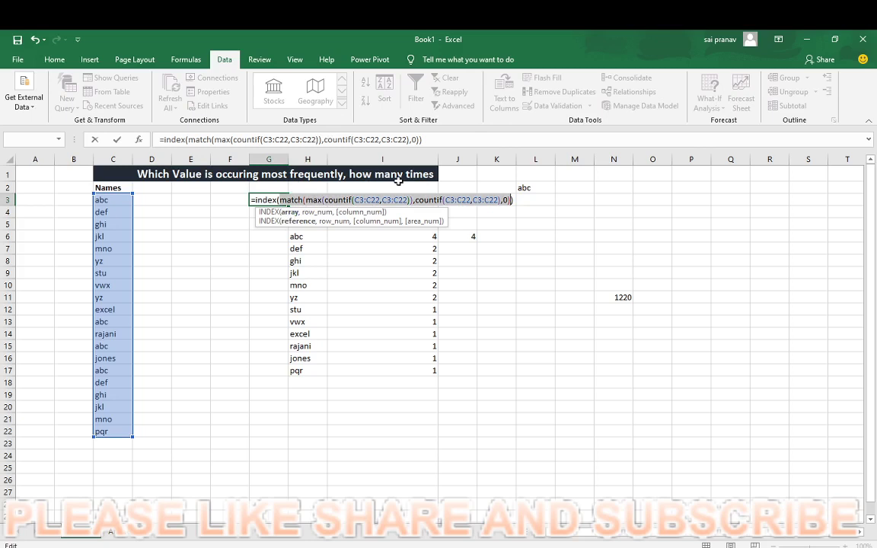
pyautogui.click(414, 200)
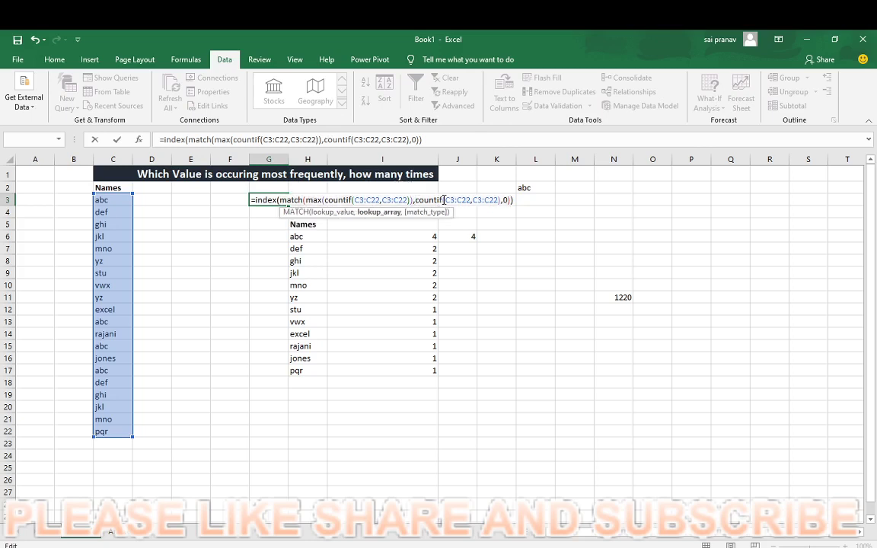
pyautogui.click(280, 199)
pyautogui.click(109, 198)
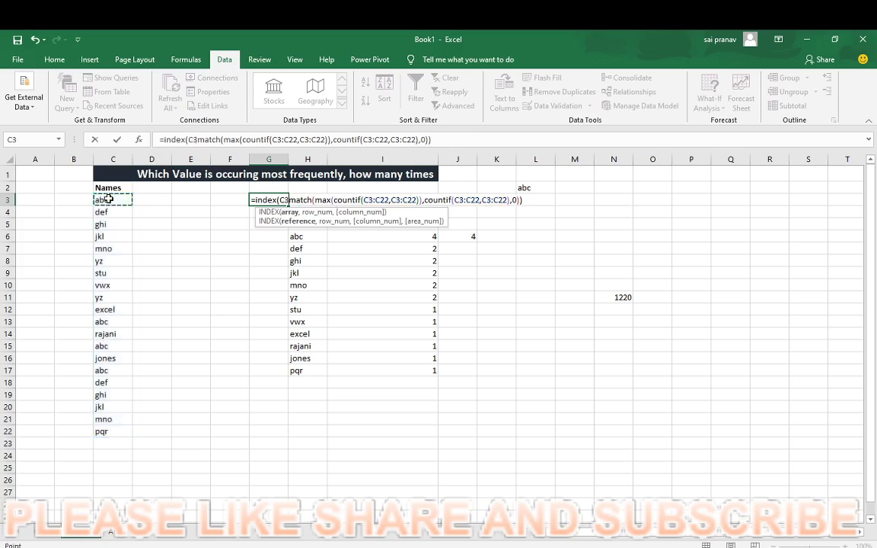
pyautogui.hotkey('ctrl', 'shift', 'Down')
pyautogui.write(',')
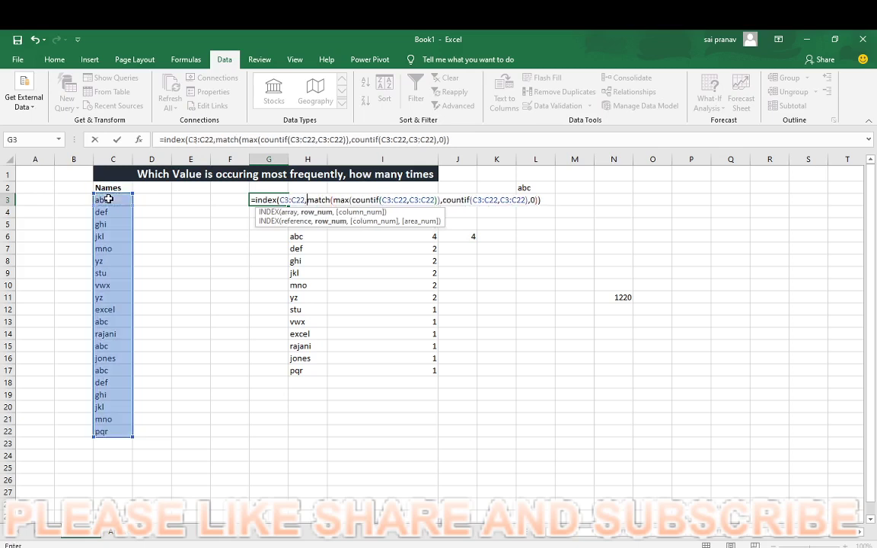
pyautogui.click(289, 213)
pyautogui.click(316, 218)
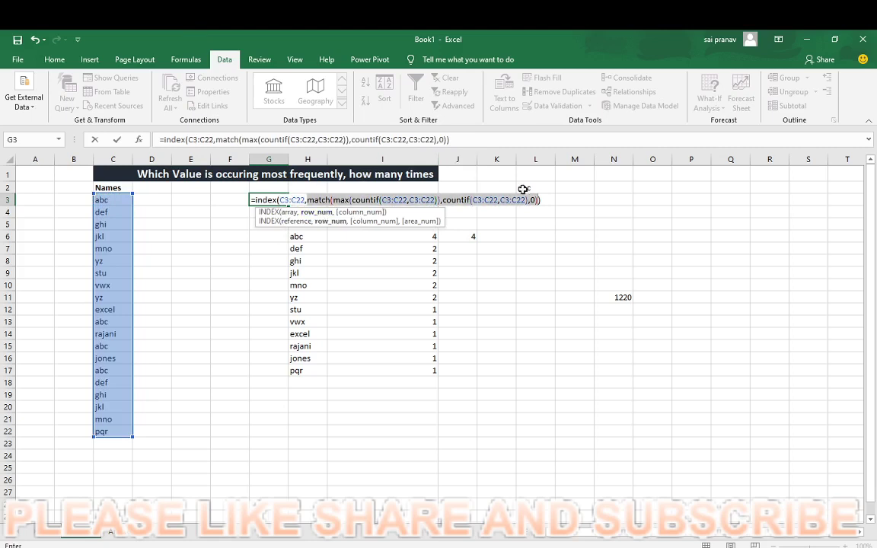
pyautogui.click(545, 202)
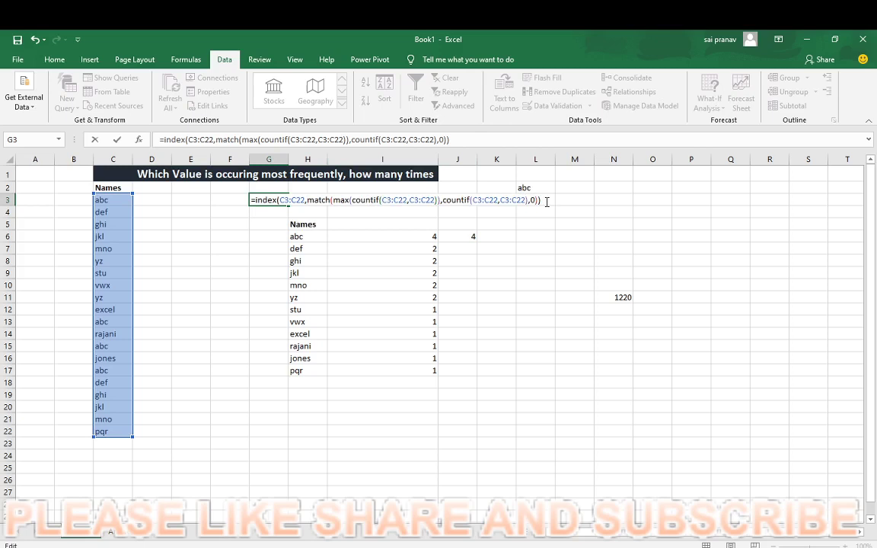
pyautogui.press('Return')
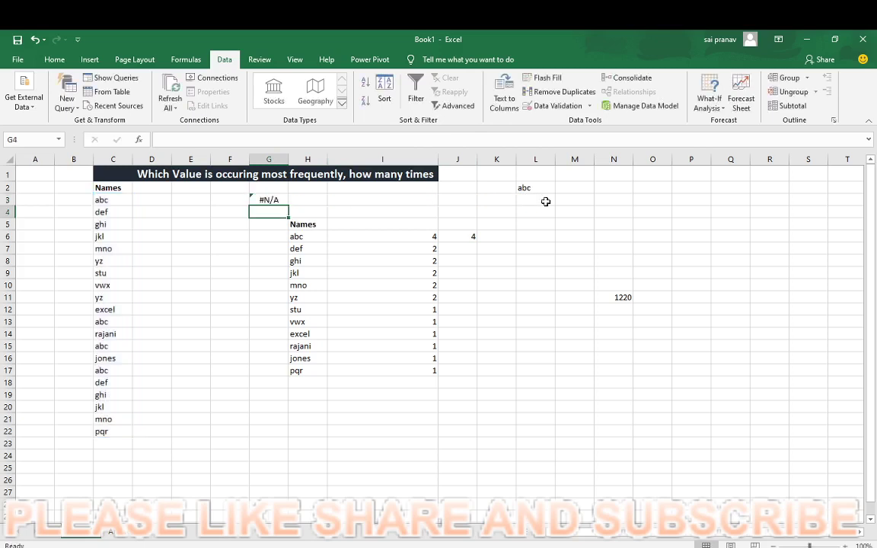
pyautogui.press('Up')
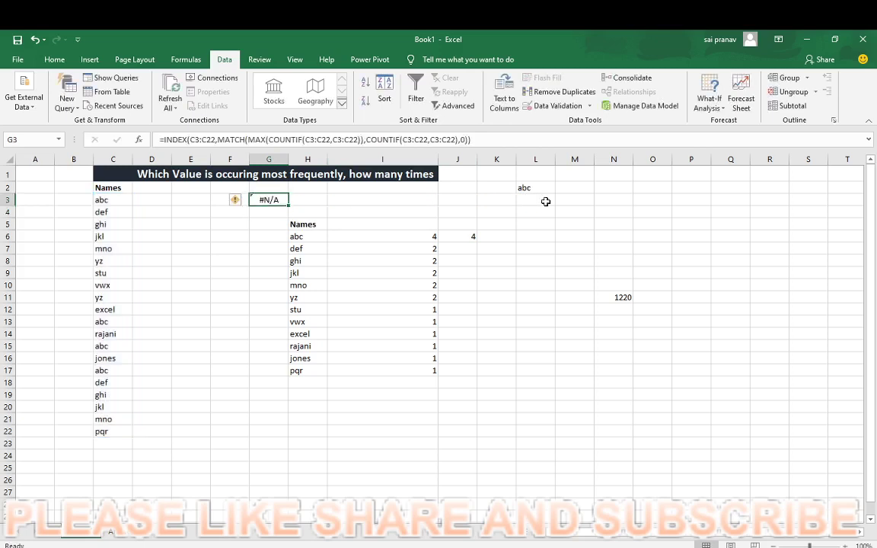
# Re-enter G3 as an array formula with Ctrl+Shift+Enter so it returns abc
pyautogui.press('F2')
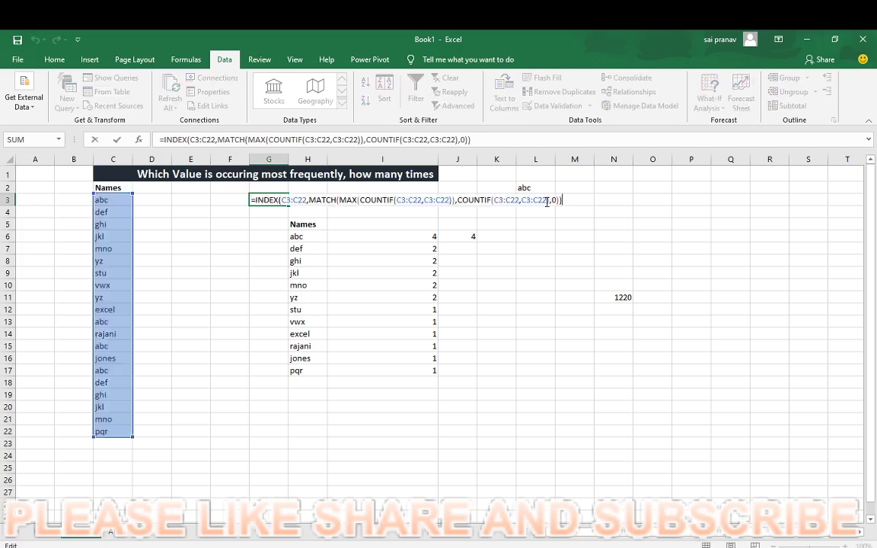
pyautogui.hotkey('ctrl', 'shift', 'Return')
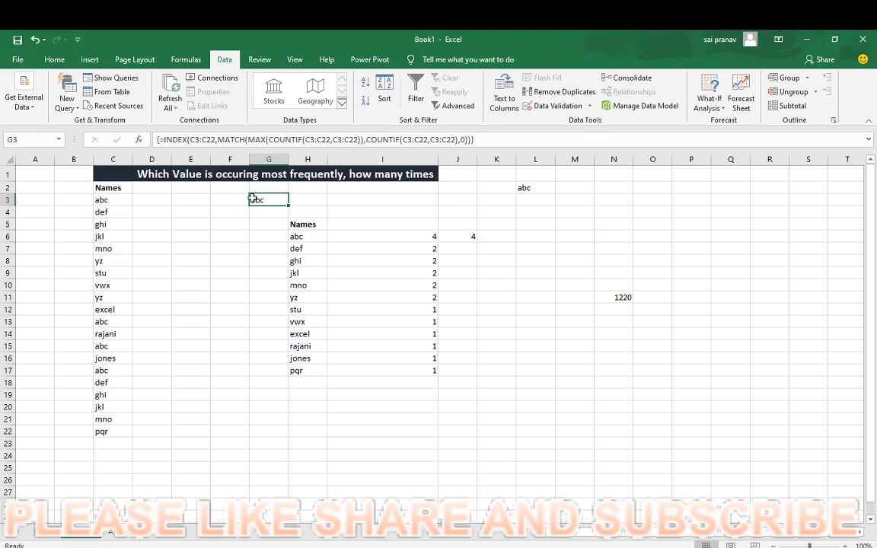
pyautogui.click(99, 249)
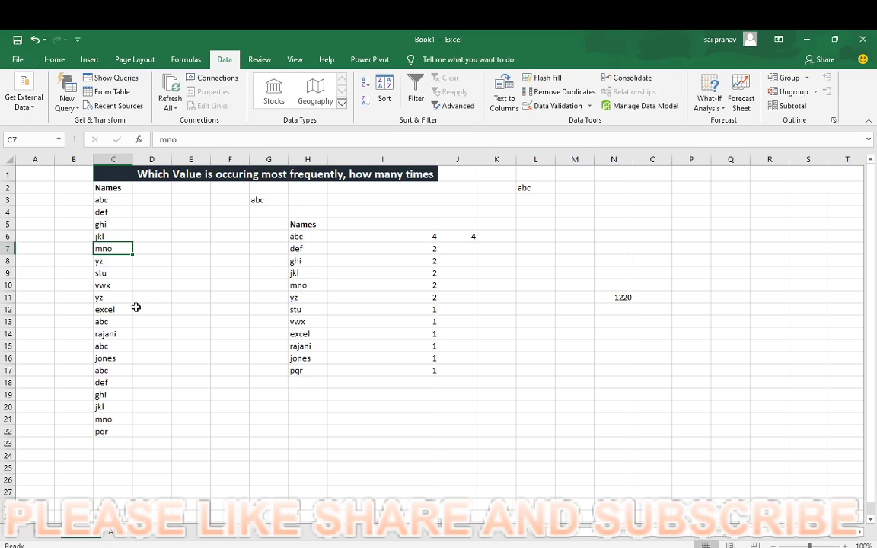
# Paste yz from C8 over C9:C21, making G3 return yz with count 14
pyautogui.press('Down')
pyautogui.press('Down')
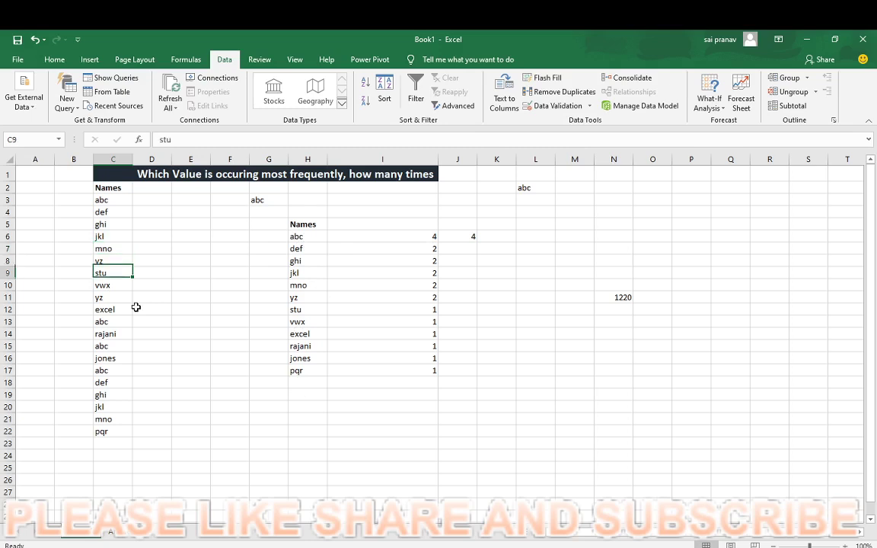
pyautogui.press('Up')
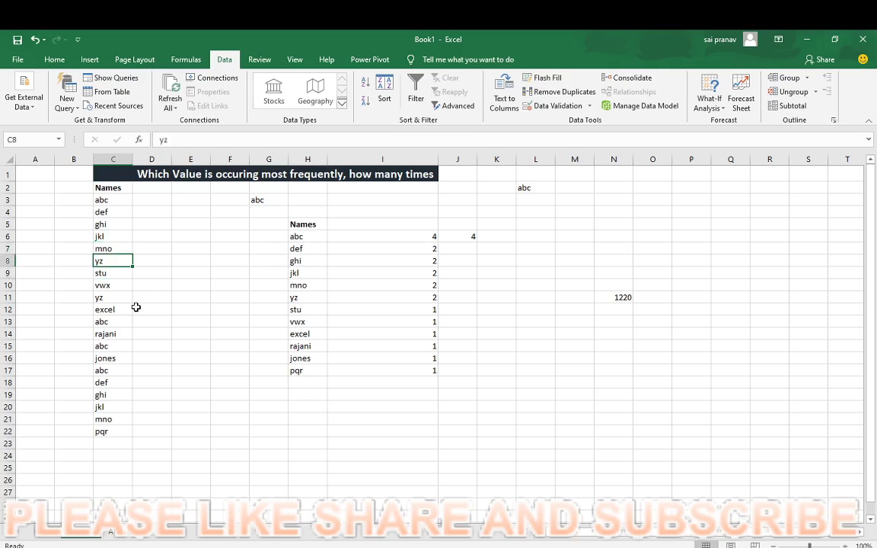
pyautogui.hotkey('ctrl', 'c')
pyautogui.press('Down')
pyautogui.hotkey('shift', 'Down')
pyautogui.hotkey('shift', 'Down')
pyautogui.hotkey('shift', 'Down')
pyautogui.hotkey('shift', 'Down')
pyautogui.hotkey('shift', 'Down')
pyautogui.hotkey('shift', 'Down')
pyautogui.hotkey('shift', 'Down')
pyautogui.hotkey('shift', 'Down')
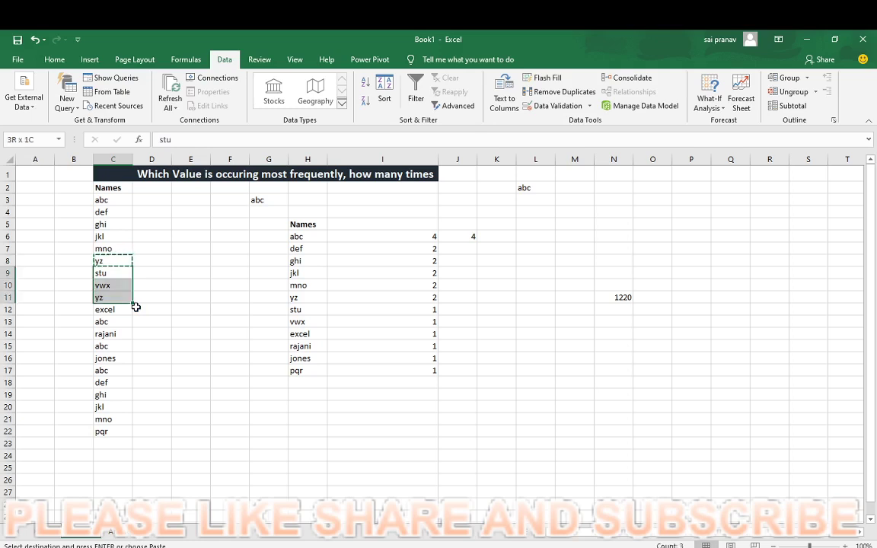
pyautogui.hotkey('shift', 'Down')
pyautogui.hotkey('shift', 'Down')
pyautogui.hotkey('shift', 'Down')
pyautogui.hotkey('shift', 'Down')
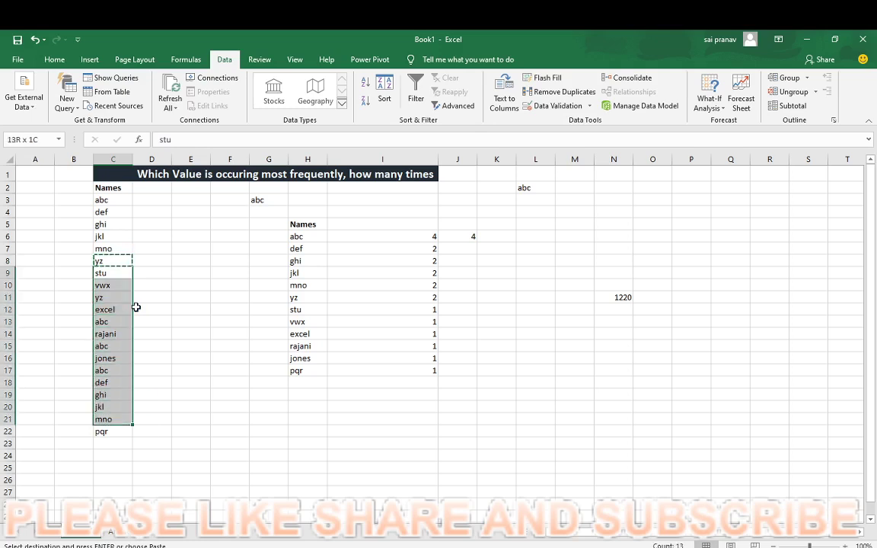
pyautogui.hotkey('ctrl', 'v')
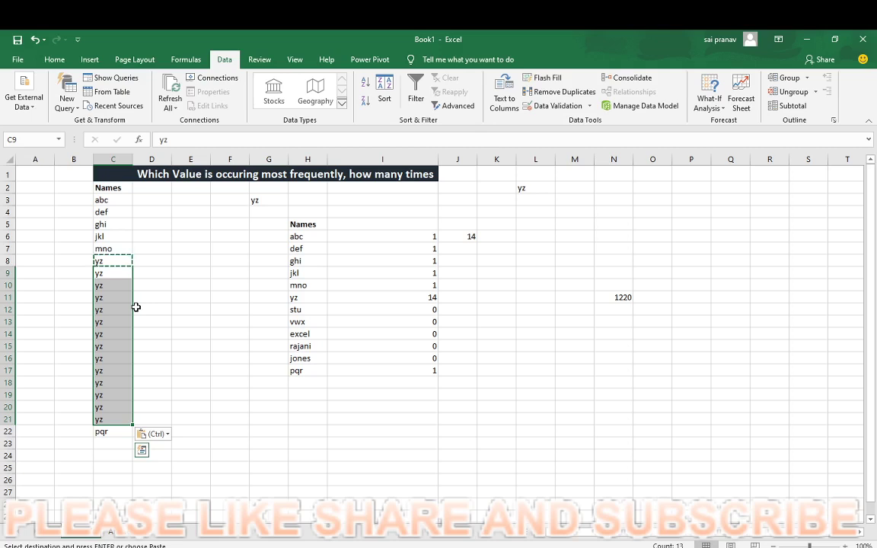
pyautogui.click(272, 199)
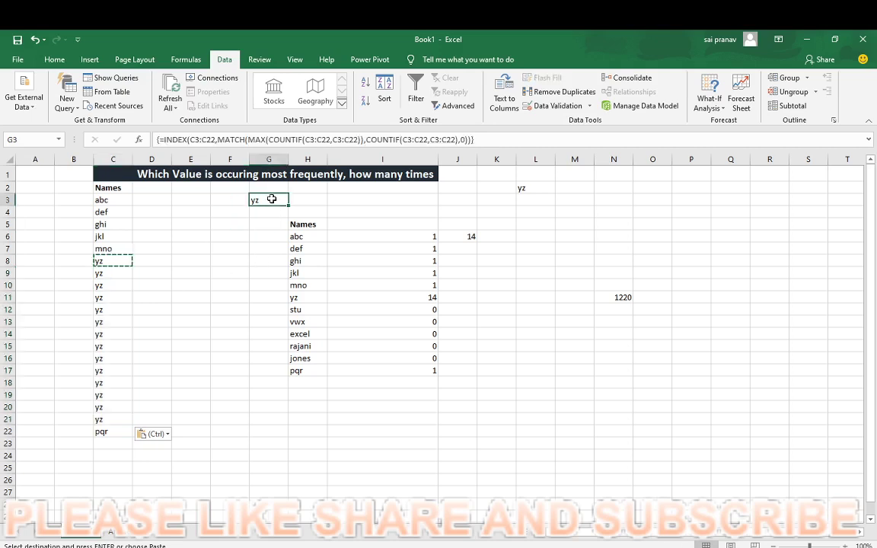
# Enter =COUNTIF(C3:C22,G3) in H3 to count occurrences of yz, giving 14
pyautogui.press('Right')
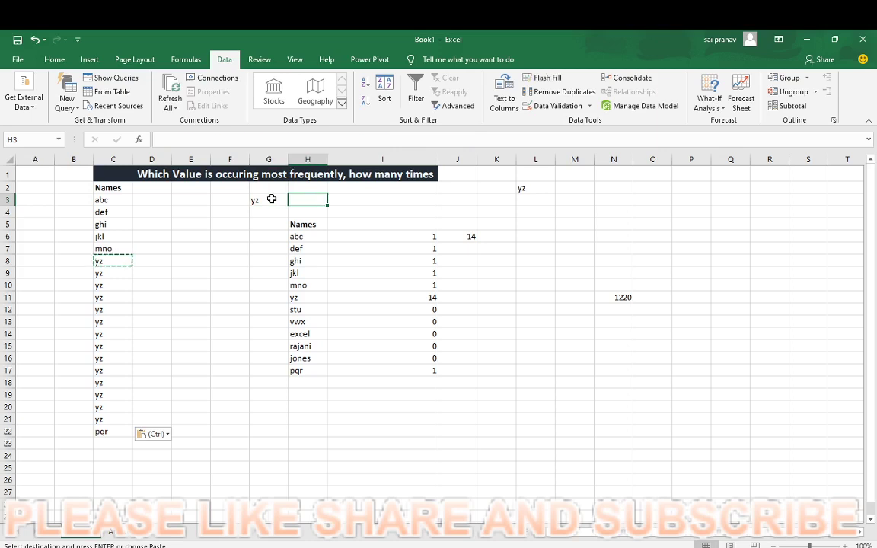
pyautogui.write('=countif')
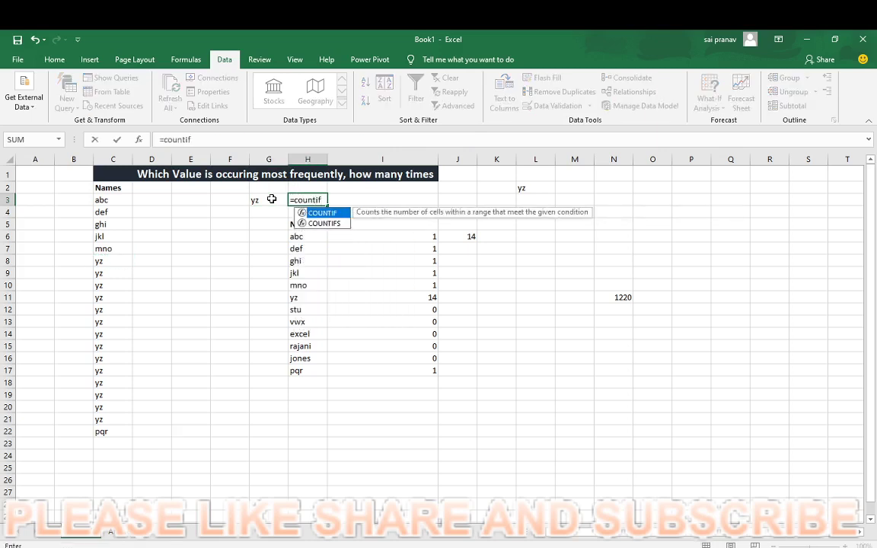
pyautogui.write('(')
pyautogui.press('Left')
pyautogui.press('Left')
pyautogui.press('Left')
pyautogui.press('Left')
pyautogui.press('Left')
pyautogui.press('Left')
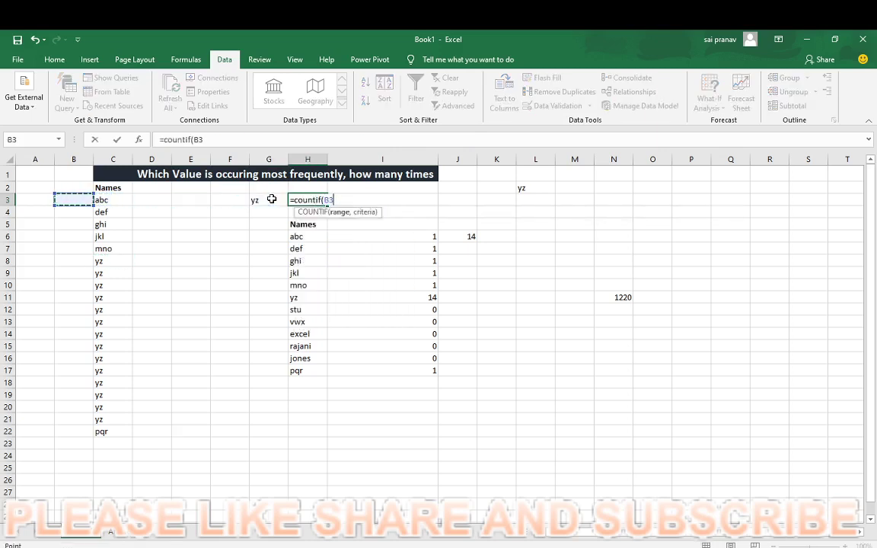
pyautogui.press('Right')
pyautogui.hotkey('ctrl', 'shift', 'Down')
pyautogui.write(',')
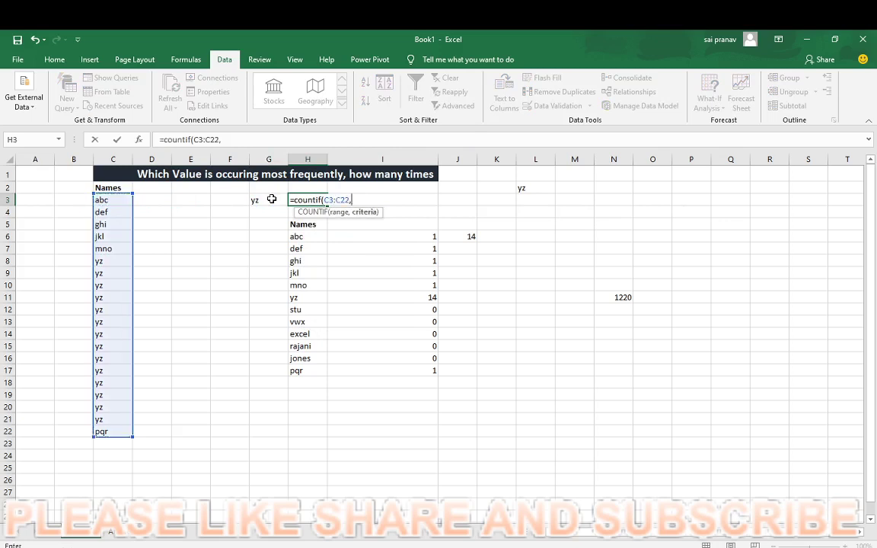
pyautogui.press('Left')
pyautogui.write(')')
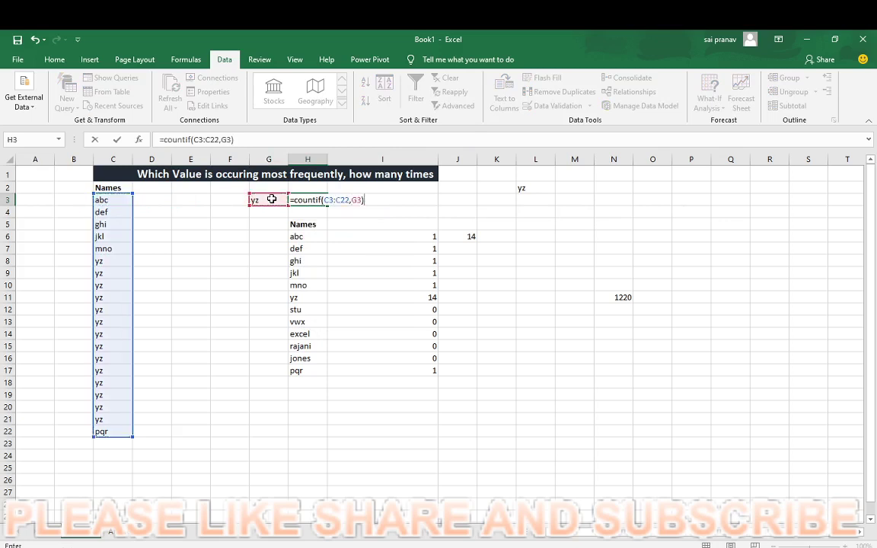
pyautogui.hotkey('ctrl', 'Return')
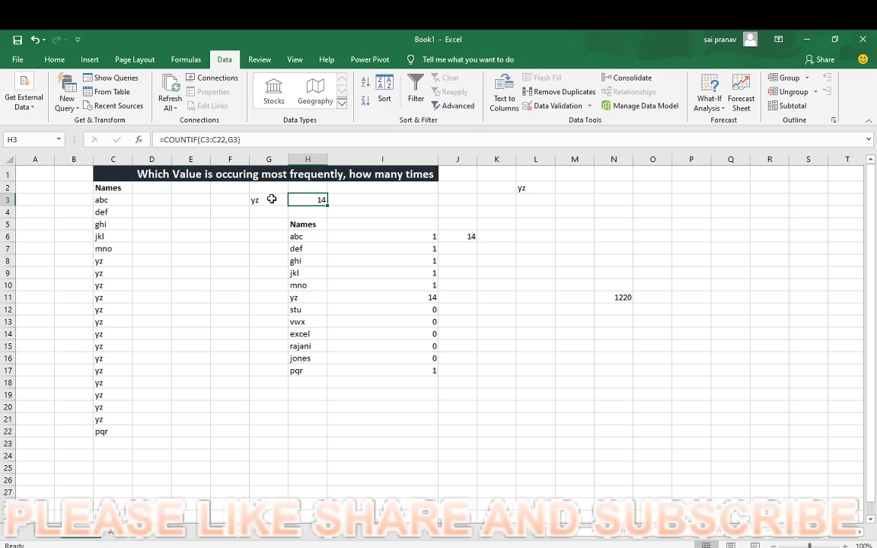
# Overwrite C5, C9 and C13 (ghi, yz, yz) with 14, 52 and 48
pyautogui.press('Left')
pyautogui.press('Left')
pyautogui.press('Left')
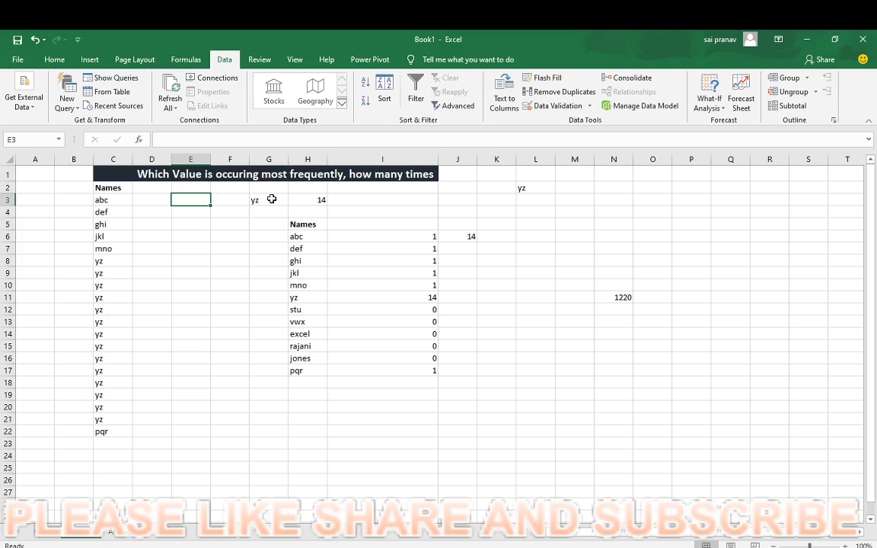
pyautogui.press('Left')
pyautogui.press('Left')
pyautogui.press('Down')
pyautogui.press('Down')
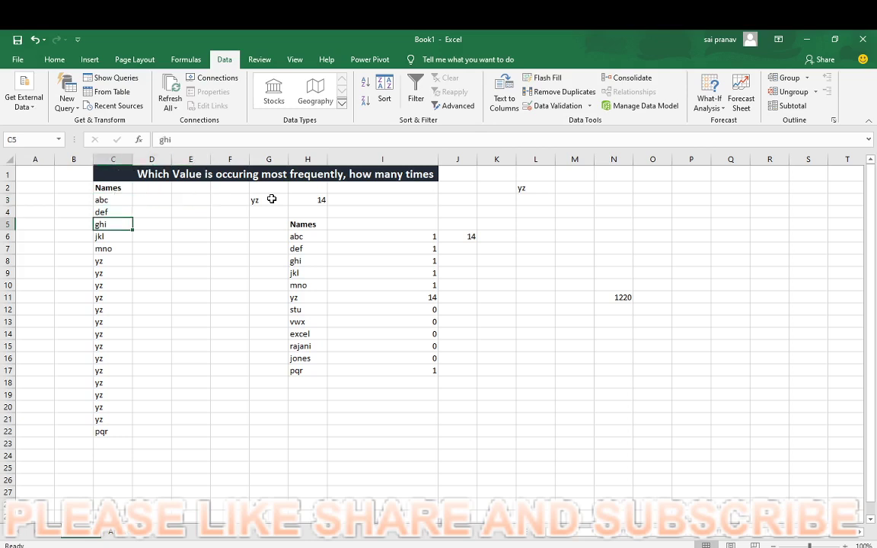
pyautogui.write('14')
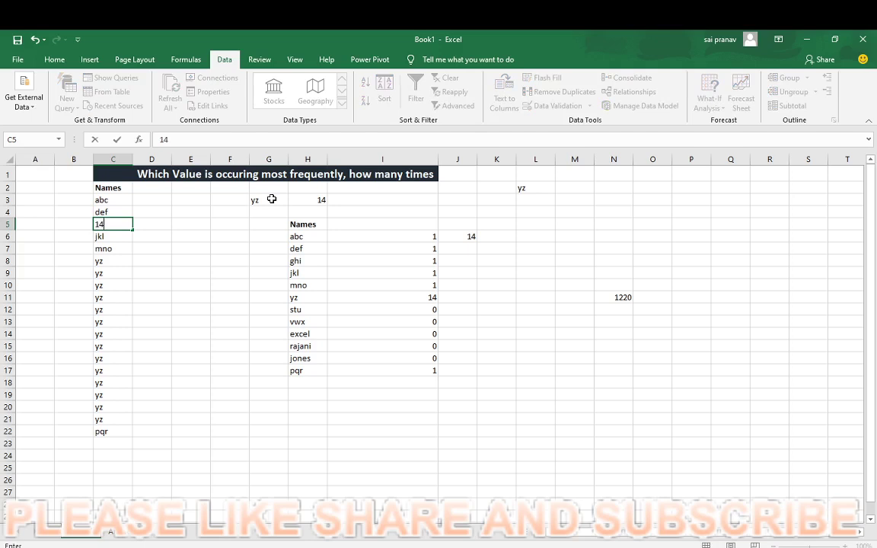
pyautogui.press('Return')
pyautogui.press('Return')
pyautogui.press('Down')
pyautogui.press('Down')
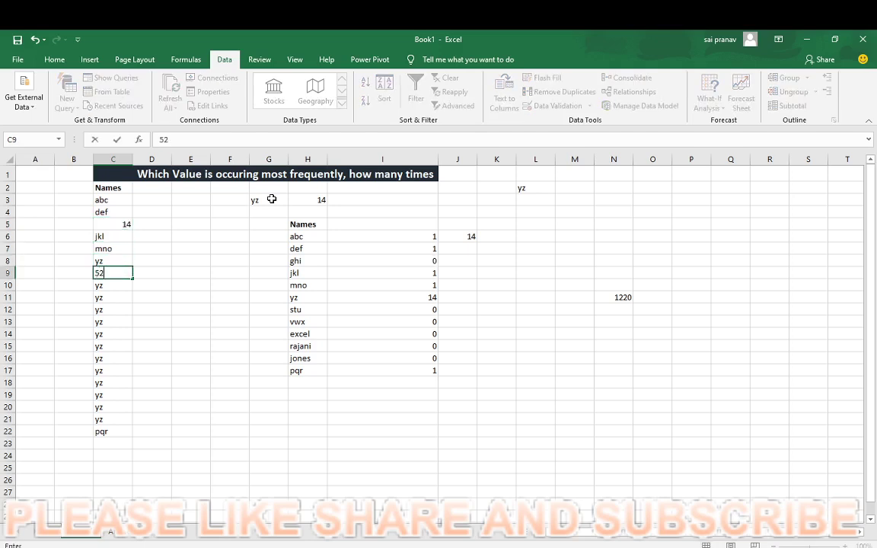
pyautogui.write('52')
pyautogui.press('Return')
pyautogui.press('Down')
pyautogui.press('Down')
pyautogui.press('Down')
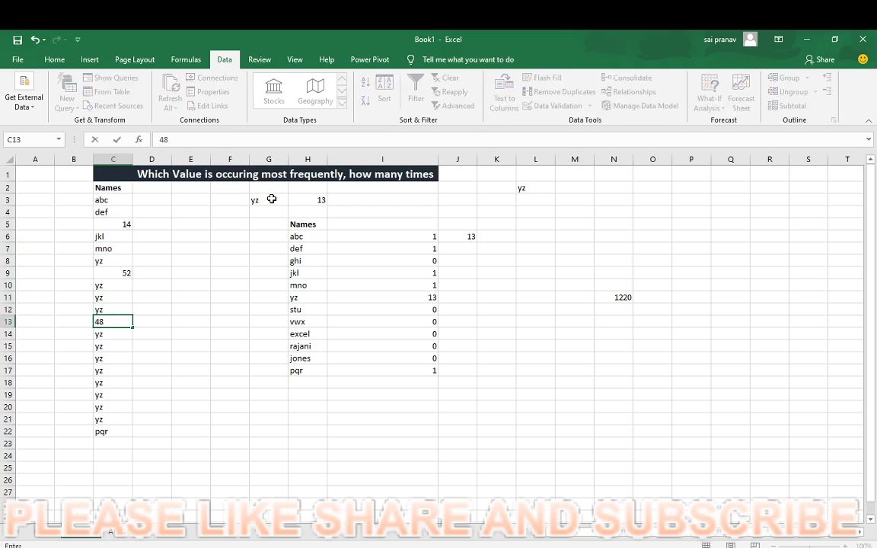
pyautogui.write('48')
pyautogui.press('Return')
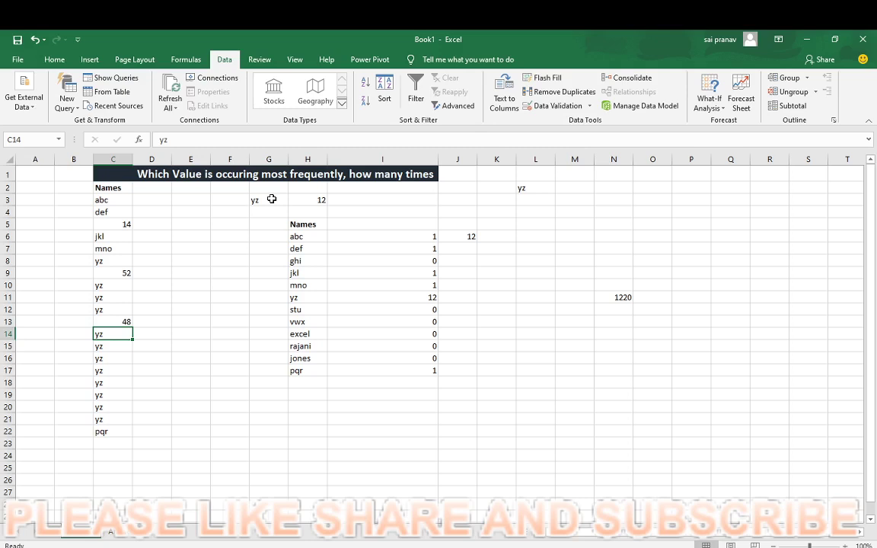
# Point out the remaining yz entries in the names list
pyautogui.click(99, 260)
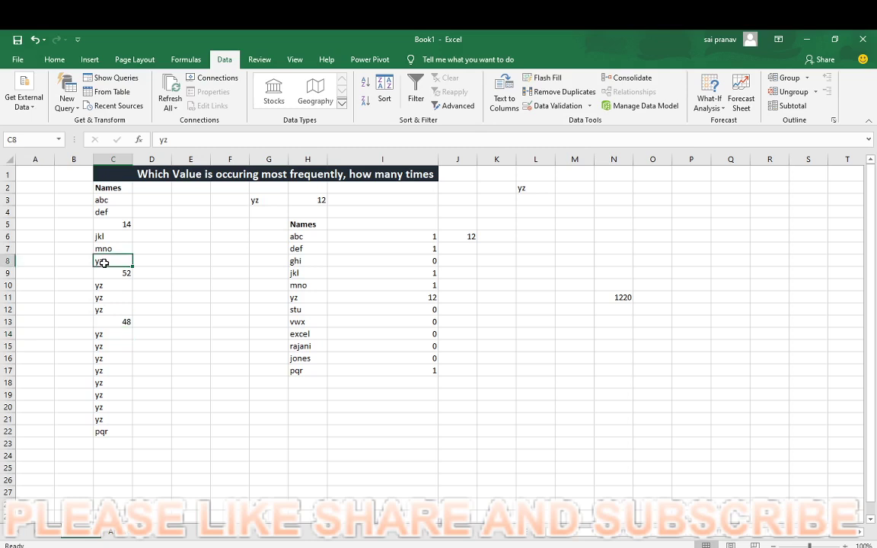
pyautogui.press('Down')
pyautogui.press('Down')
pyautogui.press('Down')
pyautogui.press('Down')
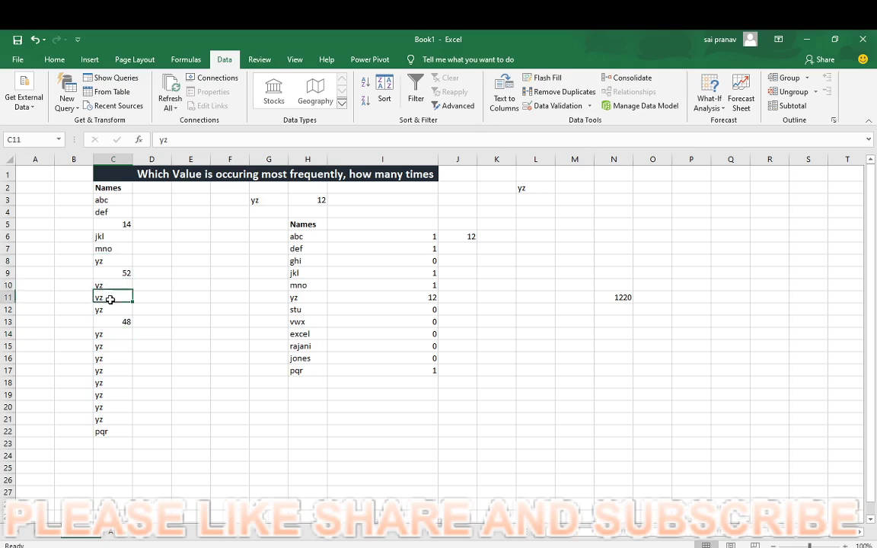
pyautogui.press('Down')
pyautogui.press('Down')
pyautogui.press('Down')
pyautogui.press('Down')
pyautogui.press('Down')
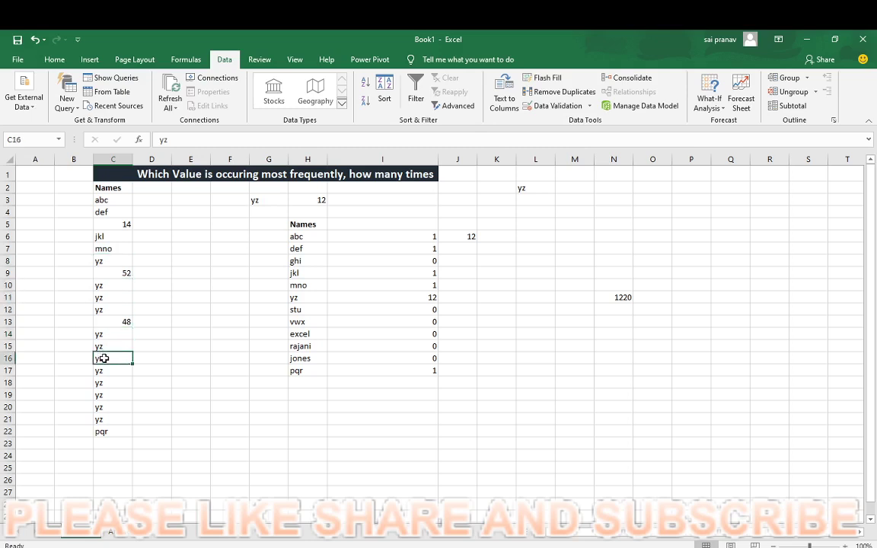
pyautogui.click(102, 396)
pyautogui.click(102, 408)
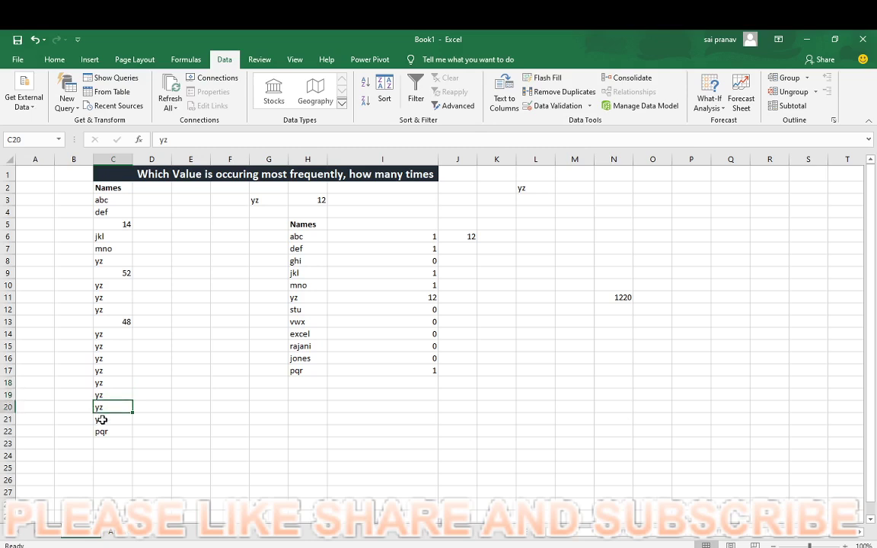
pyautogui.click(102, 419)
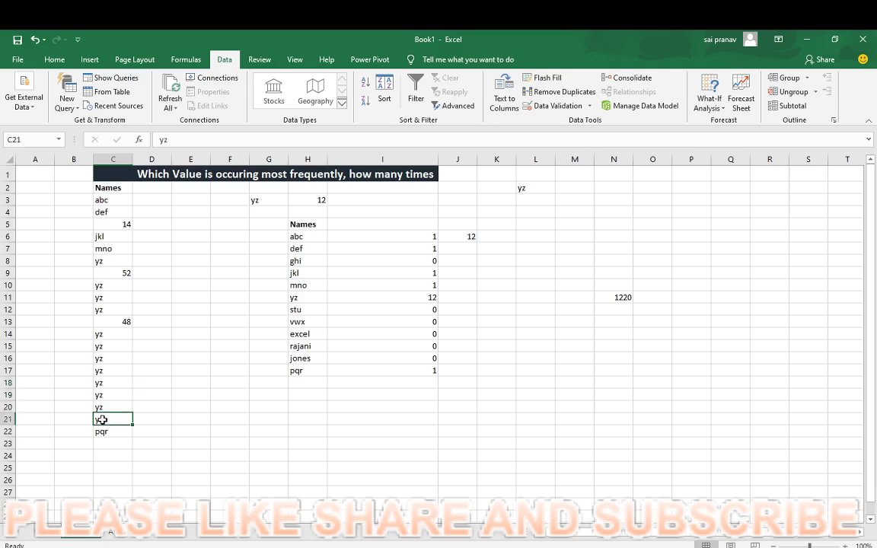
# Change C3 from abc to yz and clear the 52 from C9
pyautogui.click(111, 199)
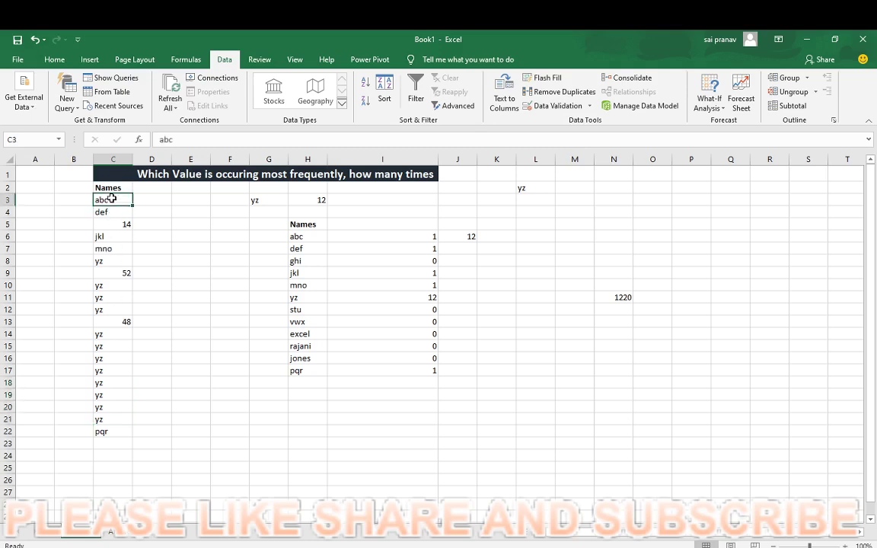
pyautogui.write('yz')
pyautogui.press('Return')
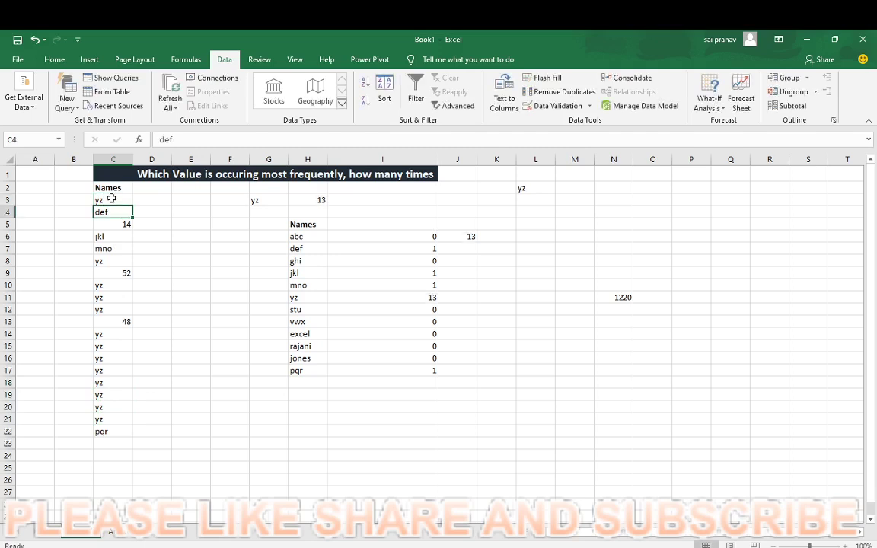
pyautogui.press('Down')
pyautogui.press('Down')
pyautogui.press('Down')
pyautogui.press('Down')
pyautogui.press('Down')
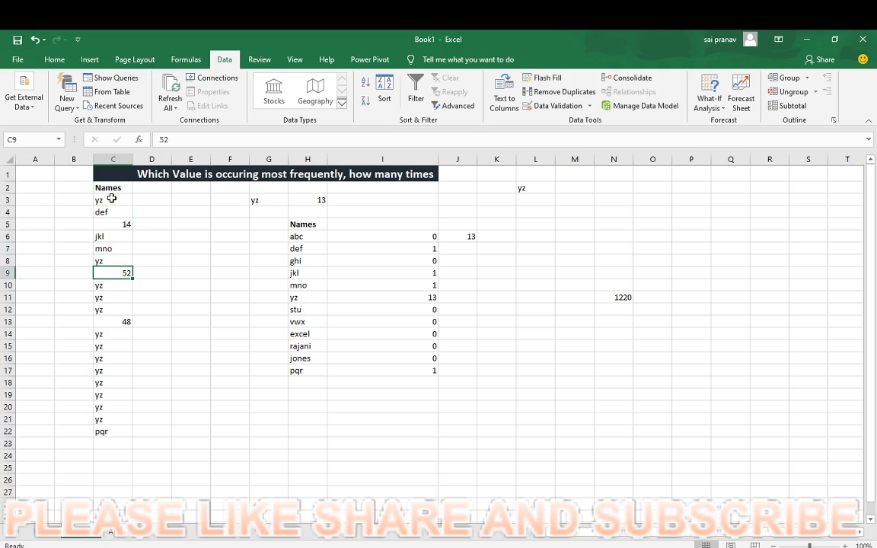
pyautogui.press('Delete')
pyautogui.press('Down')
pyautogui.press('Down')
pyautogui.press('Down')
pyautogui.press('Down')
pyautogui.press('Down')
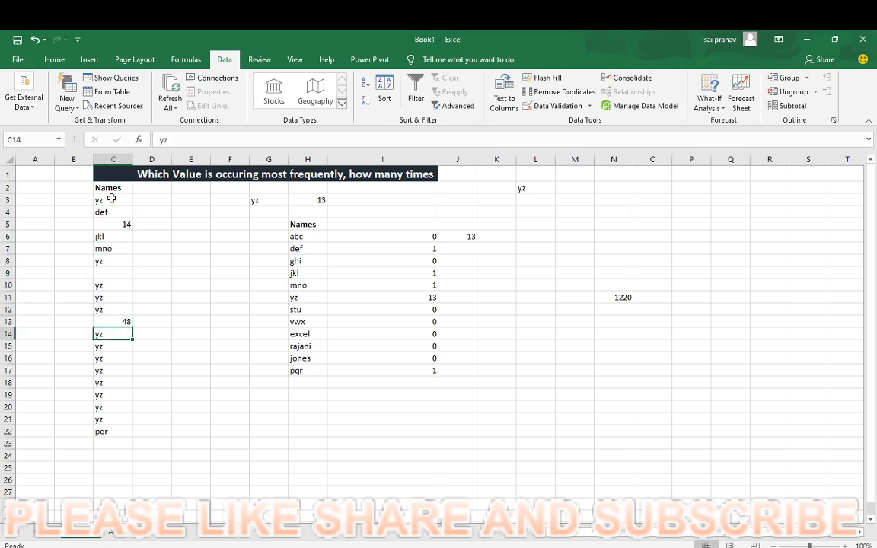
pyautogui.press('Up')
pyautogui.press('Up')
pyautogui.press('Up')
pyautogui.press('Up')
pyautogui.press('Up')
pyautogui.press('Up')
pyautogui.press('Up')
pyautogui.press('Up')
pyautogui.press('Up')
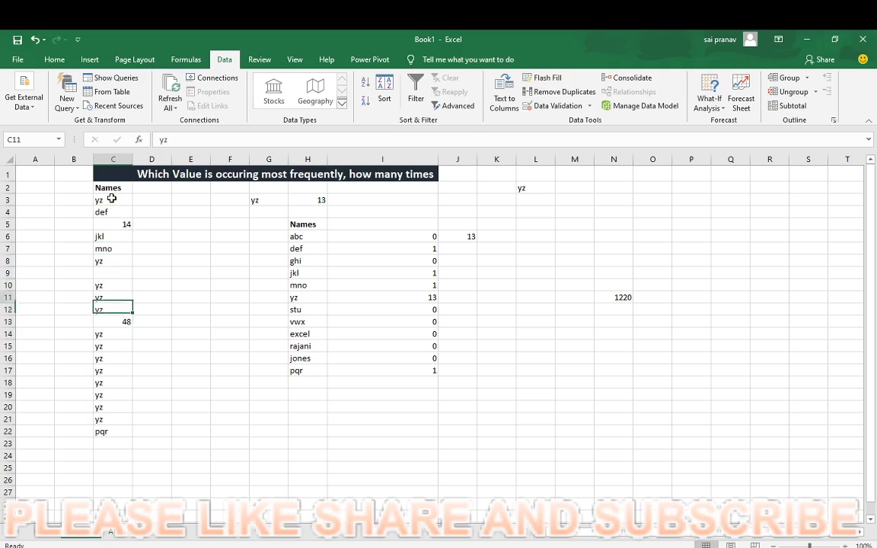
pyautogui.press('Up')
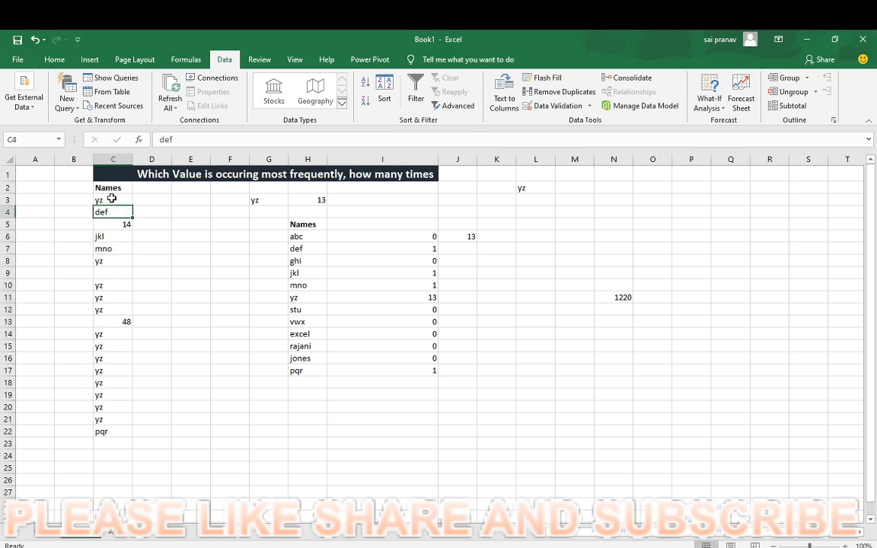
pyautogui.press('Right')
pyautogui.press('Right')
pyautogui.press('Right')
pyautogui.press('Right')
pyautogui.press('Up')
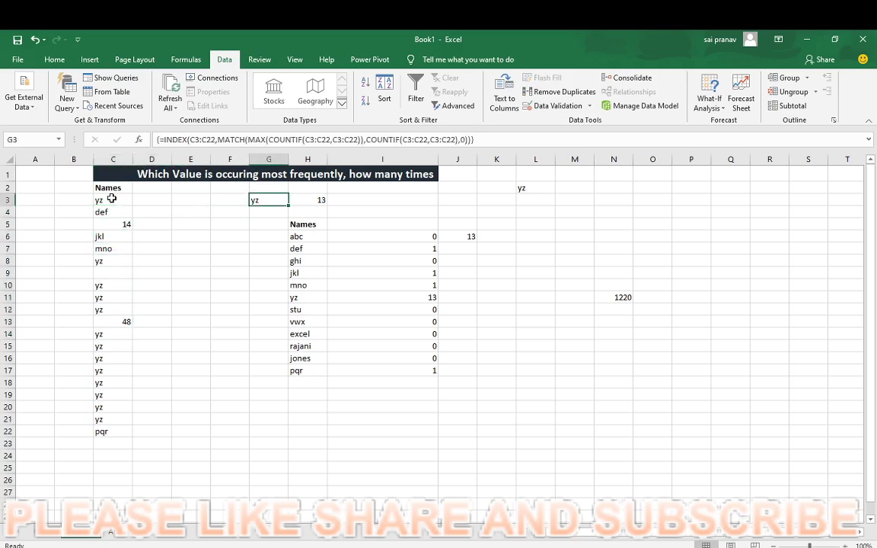